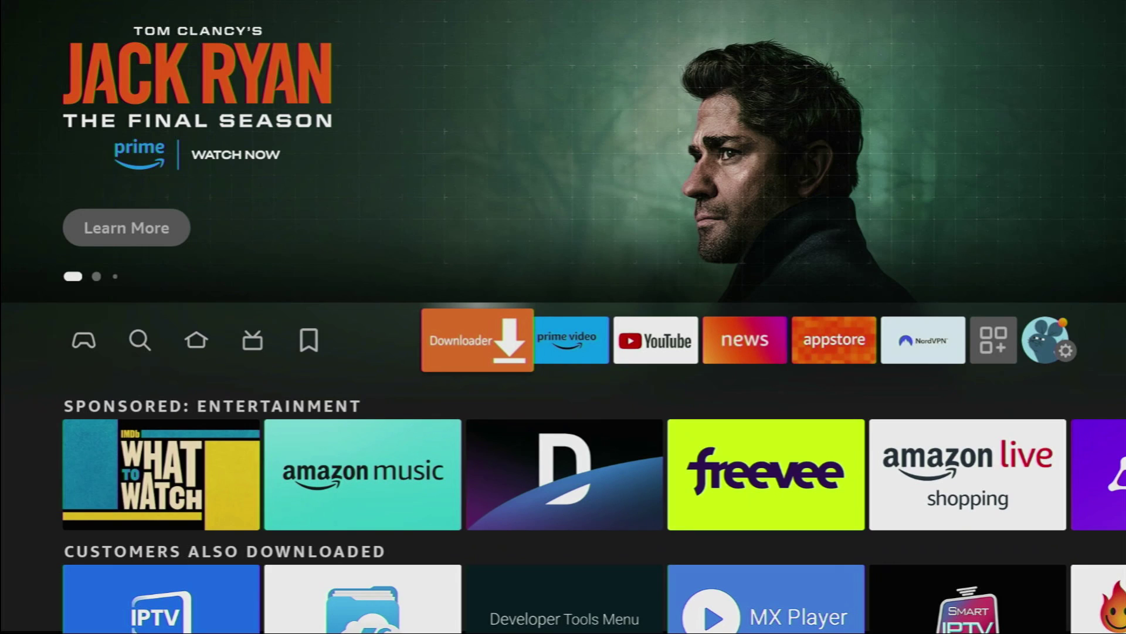
- Search for the Downloader app and open its result under Apps and Games
{"action": "key", "text": "Left"}
{"action": "key", "text": "Left"}
{"action": "key", "text": "Left"}
{"action": "key", "text": "Left"}
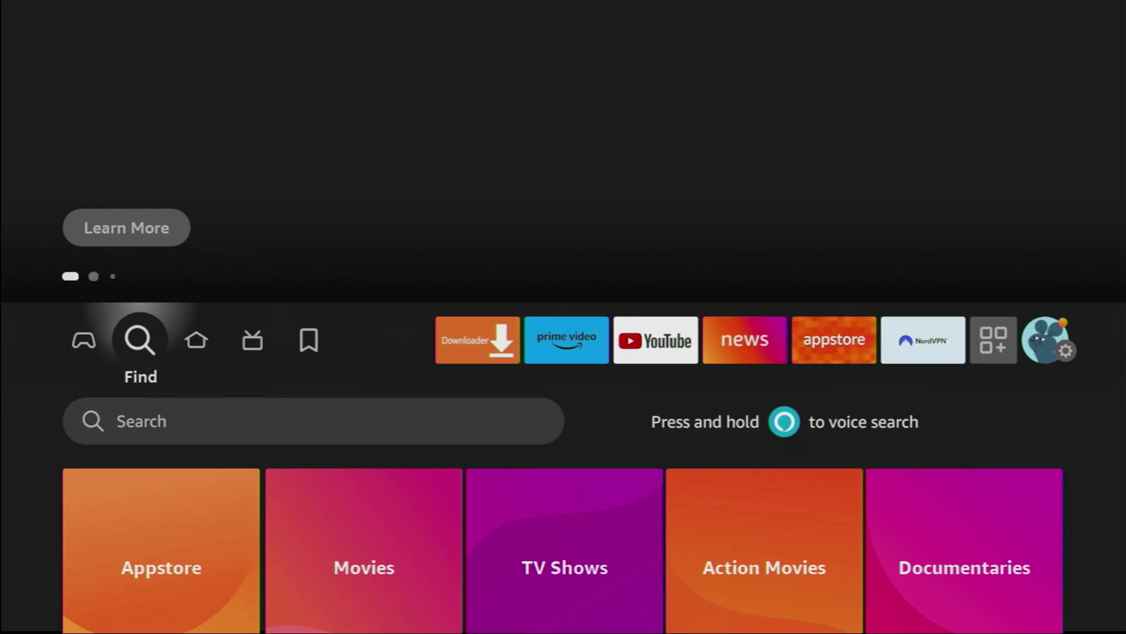
{"action": "key", "text": "Down"}
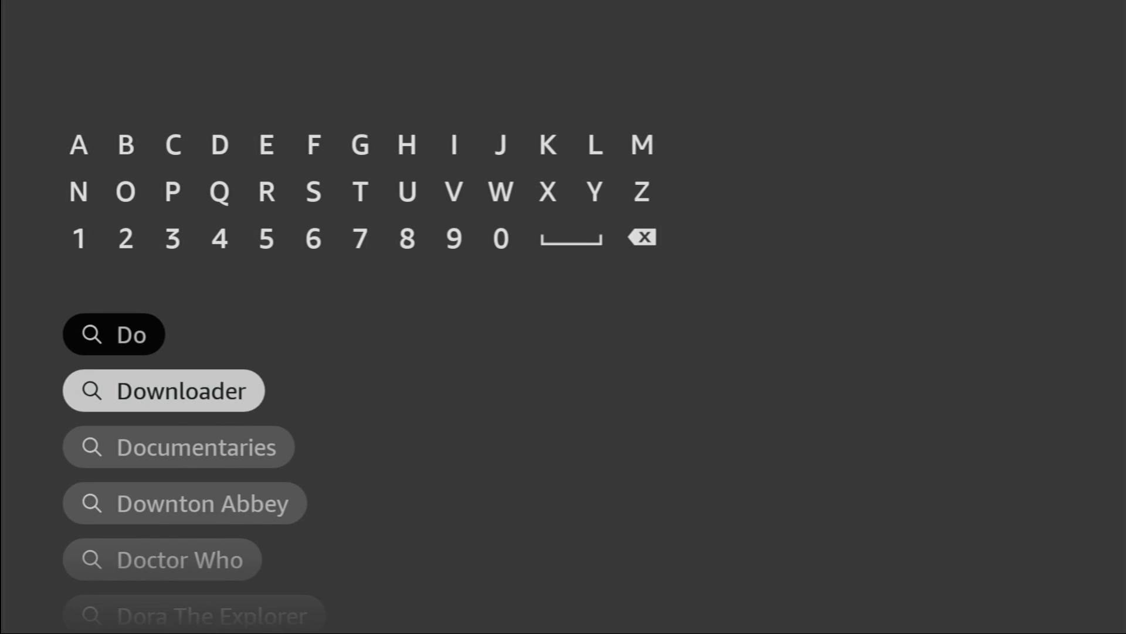
{"action": "key", "text": "Return"}
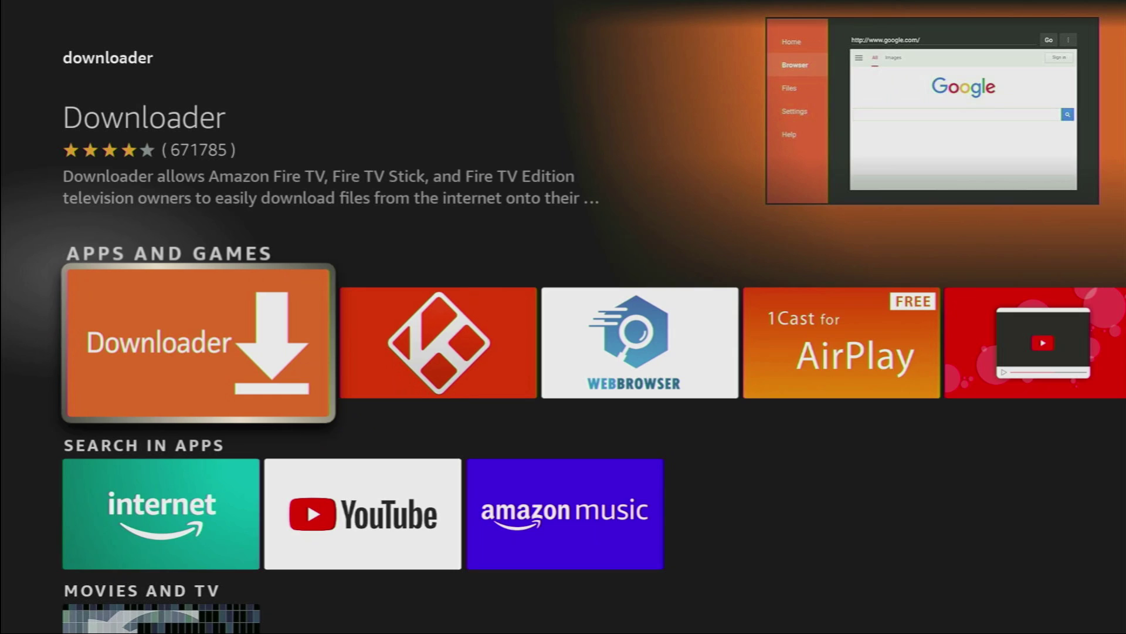
{"action": "key", "text": "Return"}
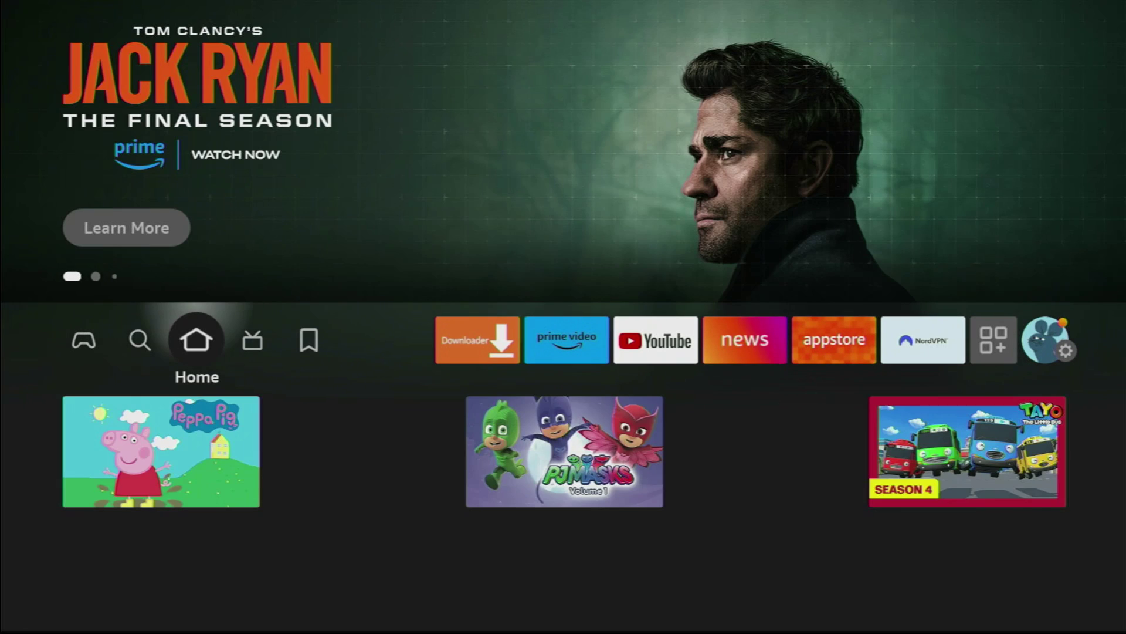
- Return to the home screen and open the My Fire TV settings
{"action": "key", "text": "Right"}
{"action": "key", "text": "Right"}
{"action": "key", "text": "Right"}
{"action": "key", "text": "Right"}
{"action": "key", "text": "Right"}
{"action": "key", "text": "Right"}
{"action": "key", "text": "Right"}
{"action": "key", "text": "Right"}
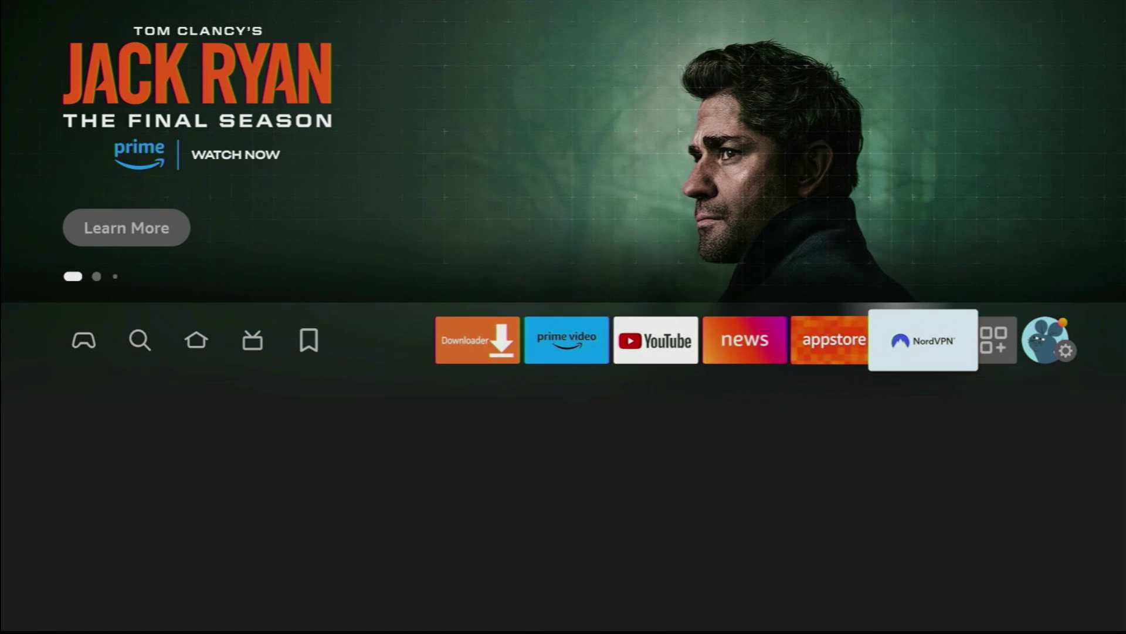
{"action": "key", "text": "Right"}
{"action": "key", "text": "Right"}
{"action": "key", "text": "Down"}
{"action": "key", "text": "Down"}
{"action": "key", "text": "Right"}
{"action": "key", "text": "Down"}
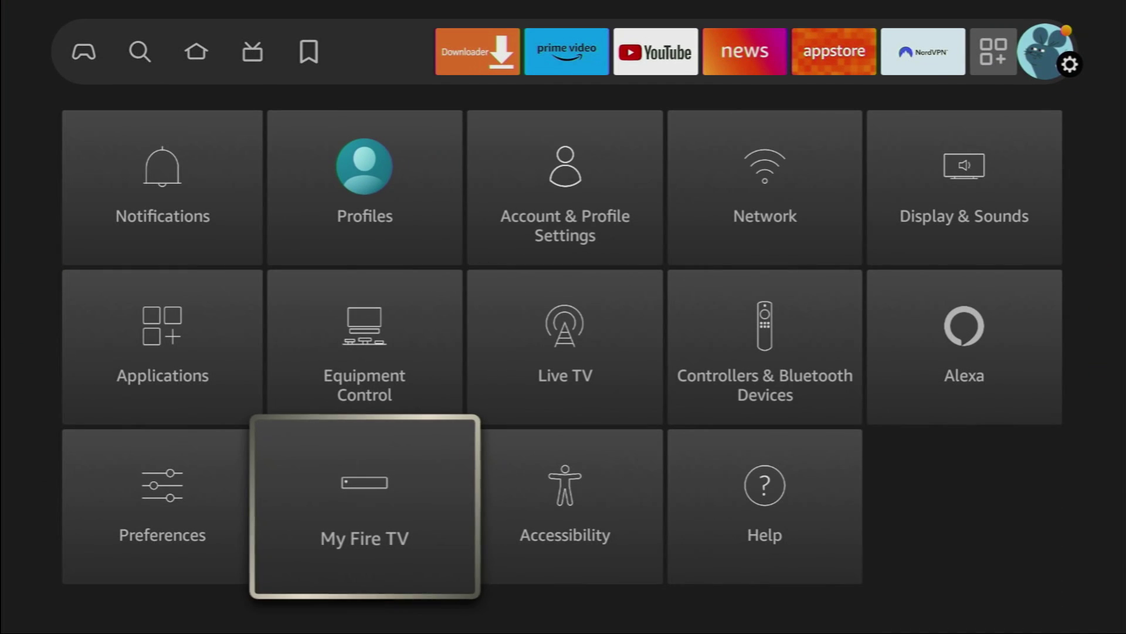
{"action": "key", "text": "Return"}
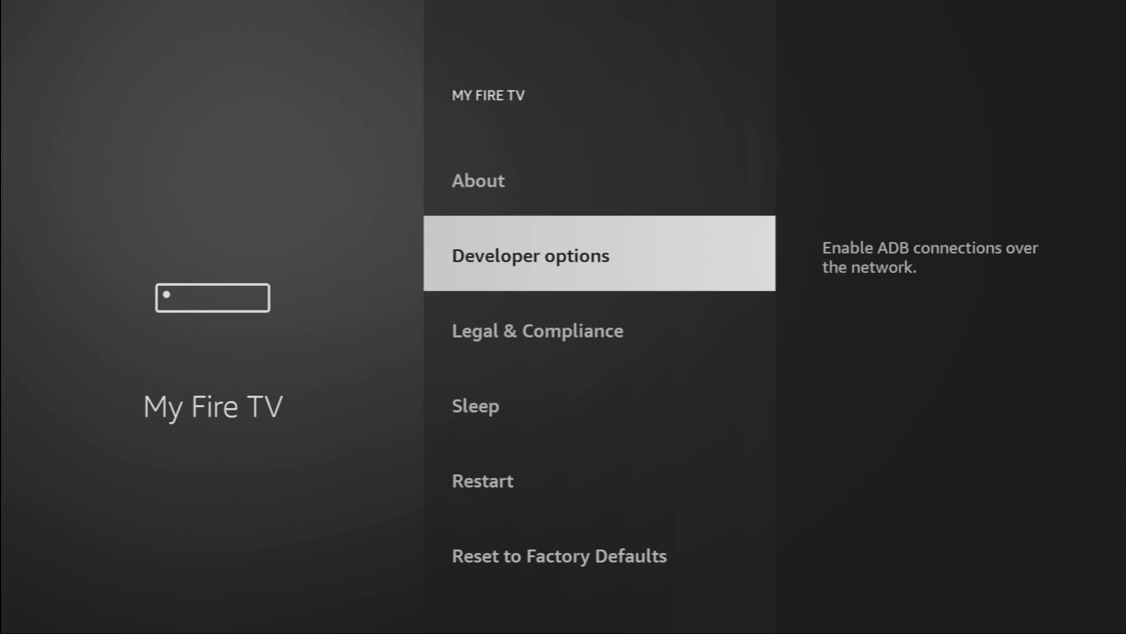
- Select the Fire TV Stick entry in the device's About information and return to the My Fire TV settings
{"action": "key", "text": "Up"}
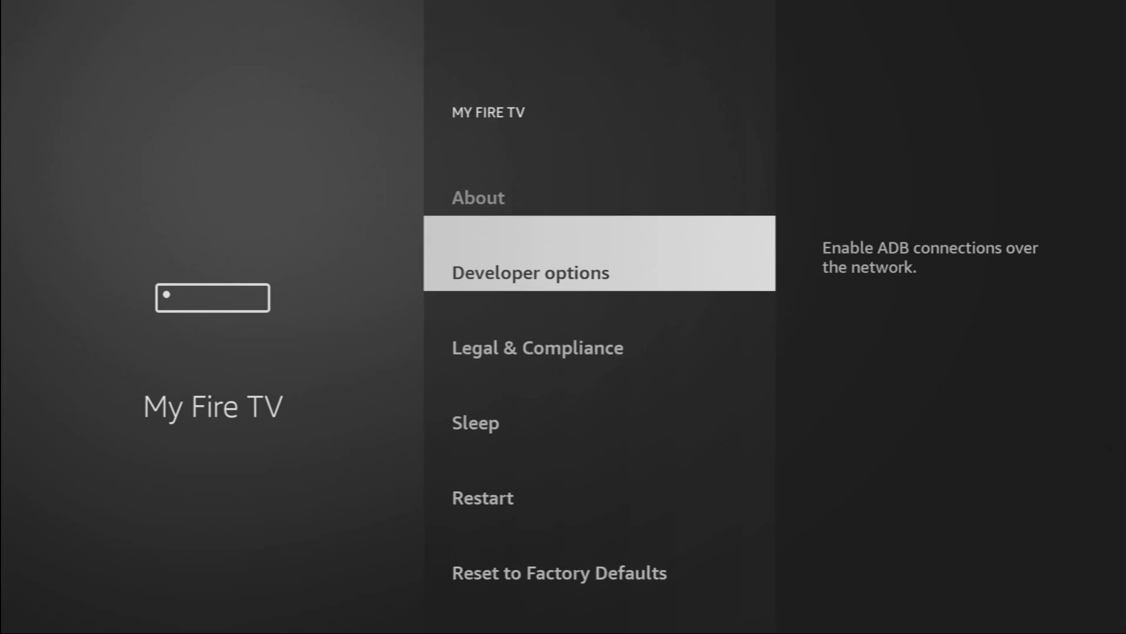
{"action": "key", "text": "Return"}
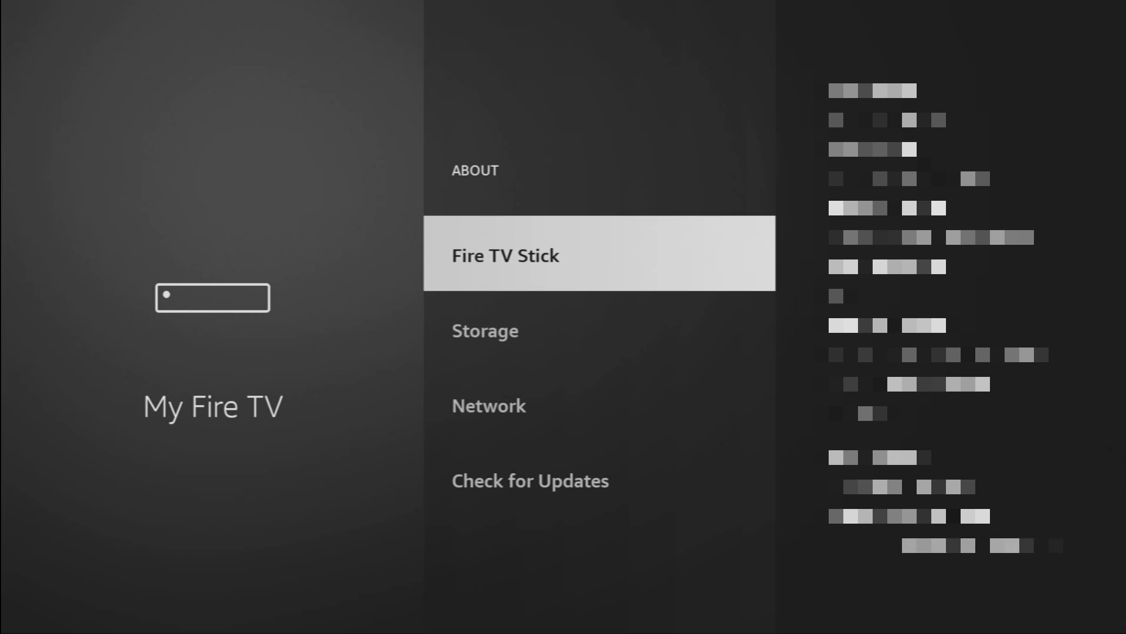
{"action": "key", "text": "Return"}
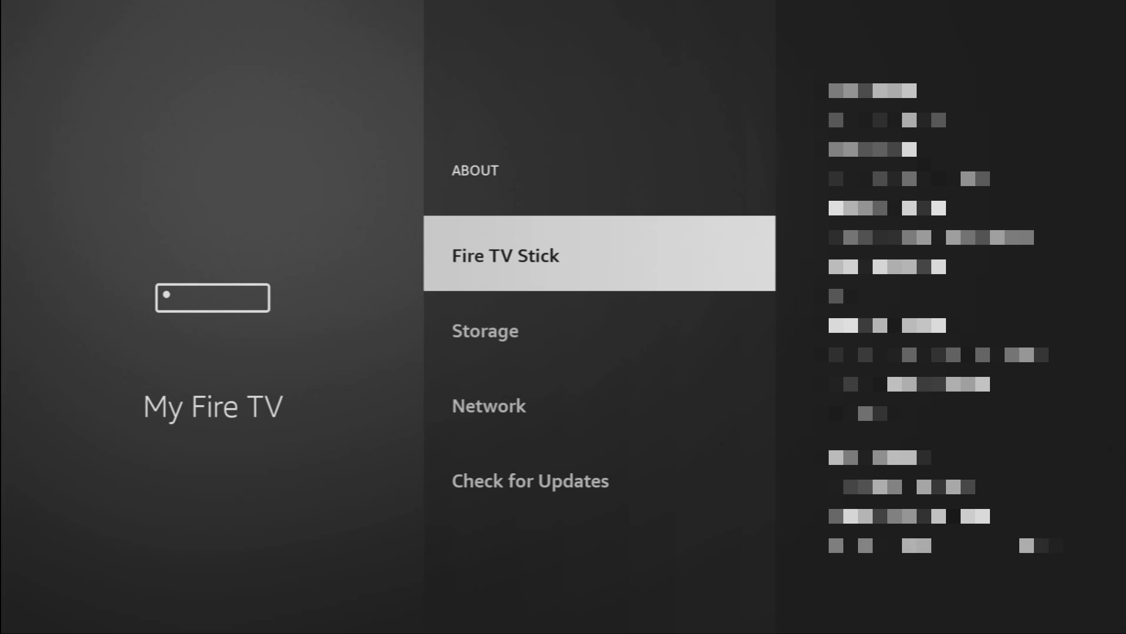
{"action": "key", "text": "Escape"}
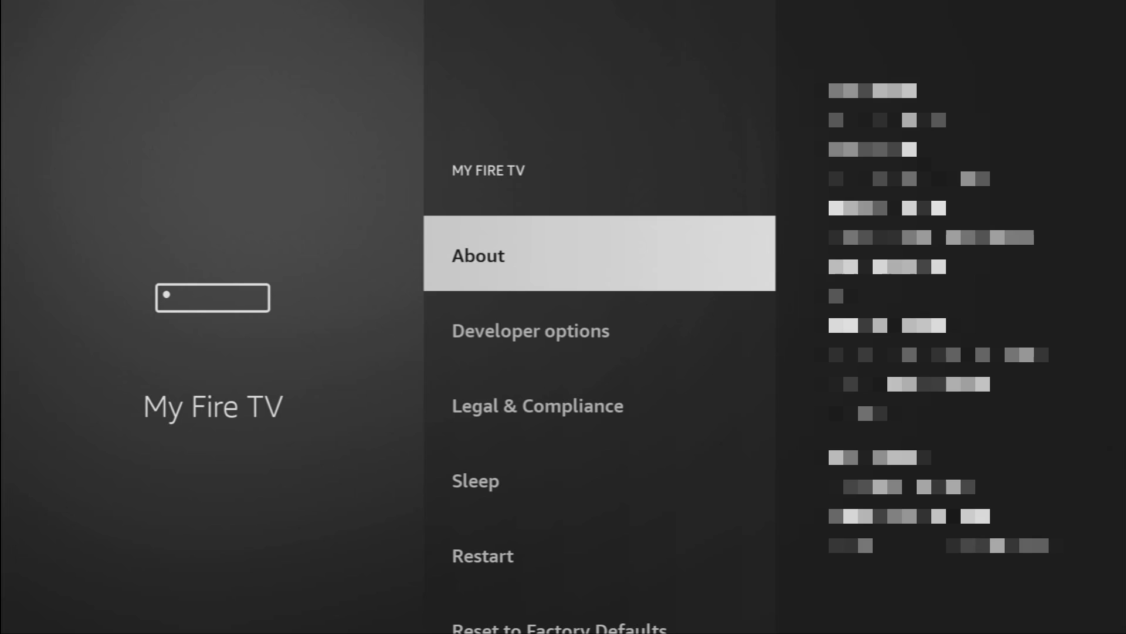
- Open Developer options and set ADB debugging to ON
{"action": "key", "text": "Down"}
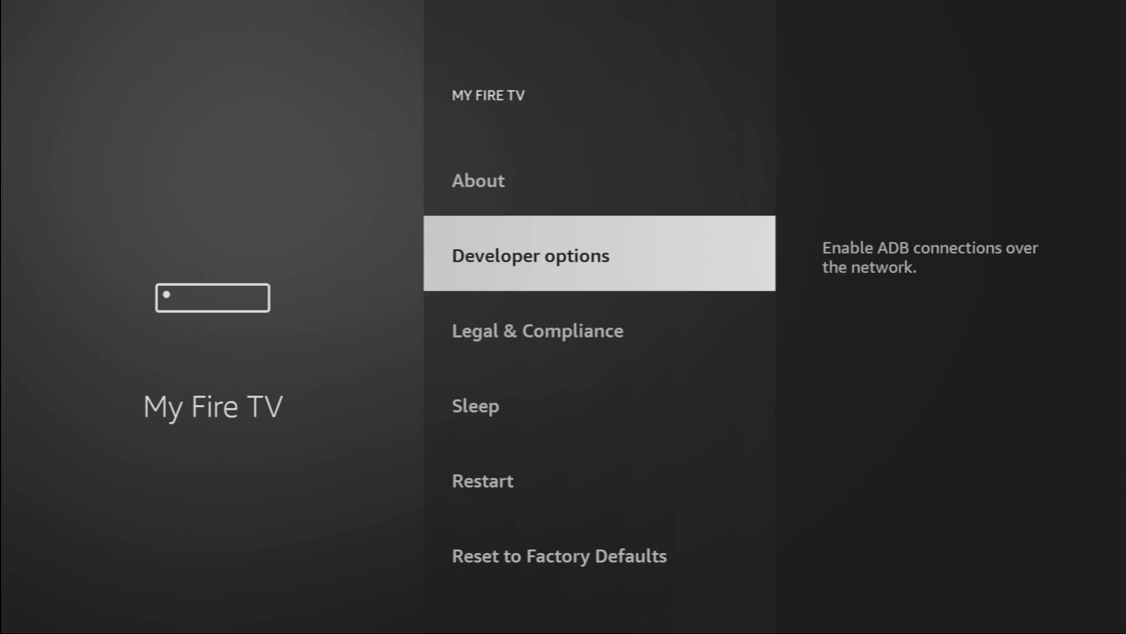
{"action": "key", "text": "Return"}
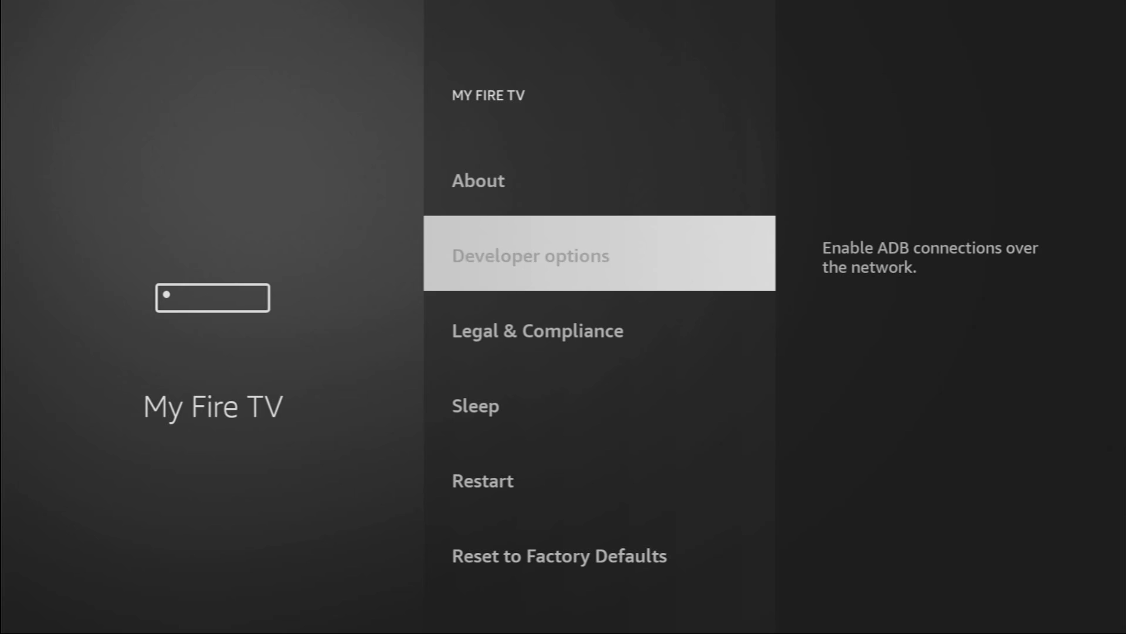
{"action": "key", "text": "Return"}
{"action": "key", "text": "Return"}
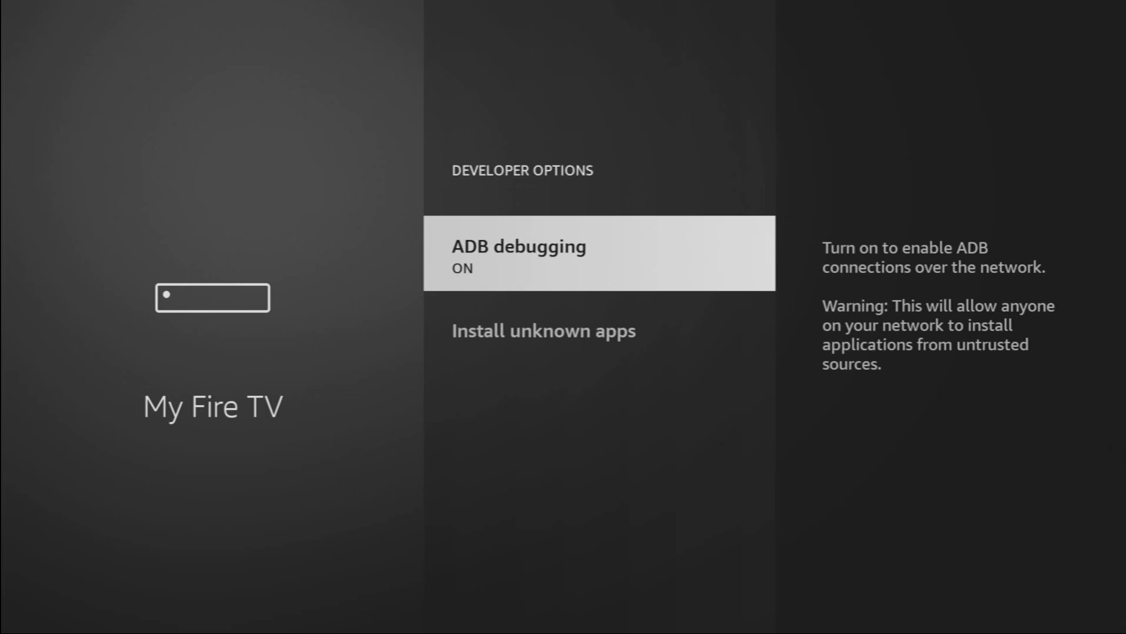
- Allow Downloader to install unknown apps by setting its permission to ON
{"action": "key", "text": "Down"}
{"action": "key", "text": "Return"}
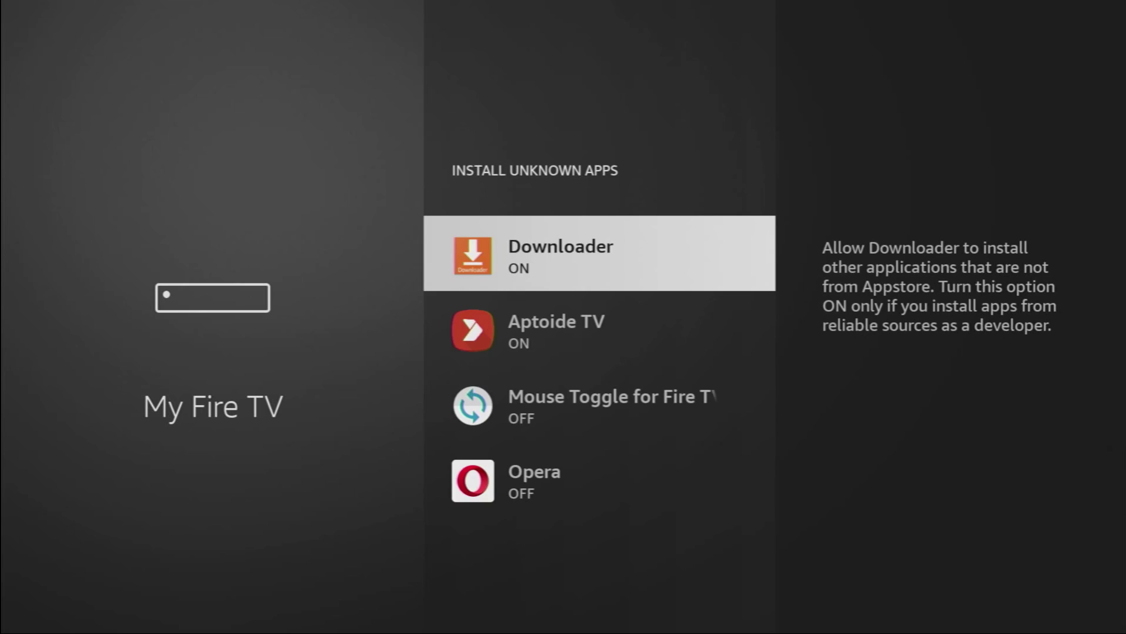
{"action": "key", "text": "Return"}
{"action": "key", "text": "Return"}
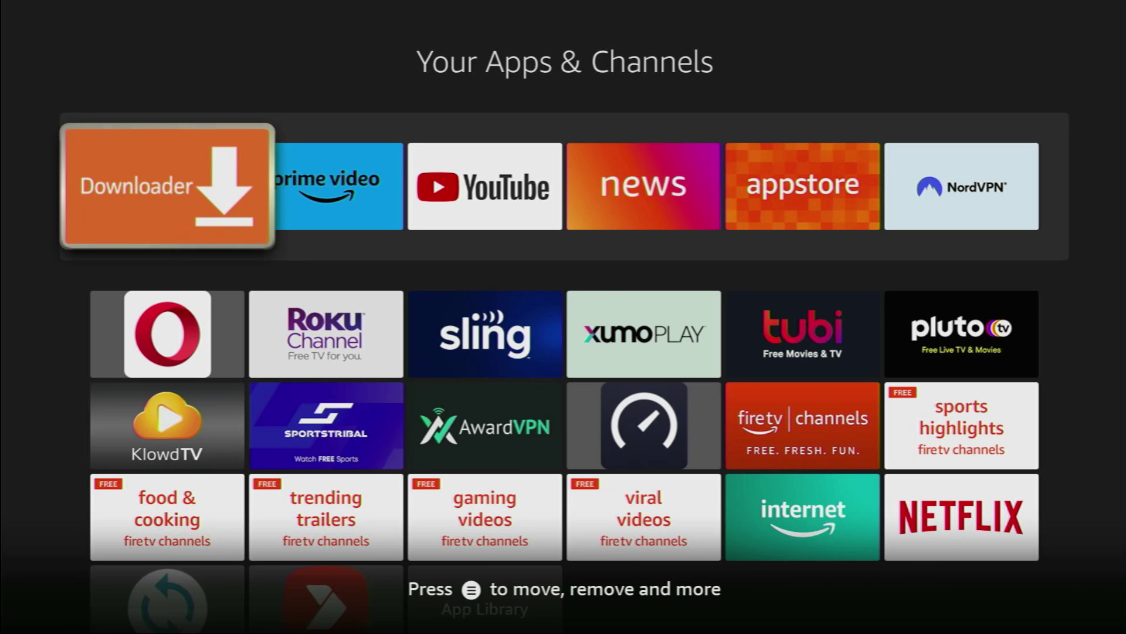
- Open NordVPN from Your Apps & Channels
{"action": "key", "text": "Right"}
{"action": "key", "text": "Right"}
{"action": "key", "text": "Right"}
{"action": "key", "text": "Right"}
{"action": "key", "text": "Right"}
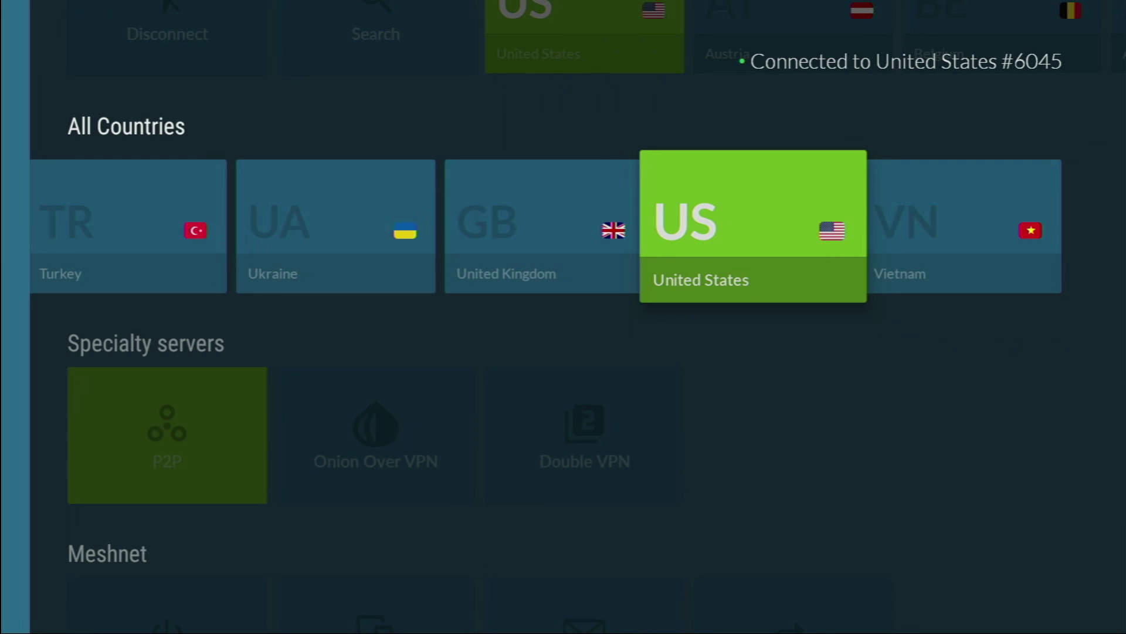
- Browse the VPN server countries offered under Home and All Countries
{"action": "key", "text": "Left"}
{"action": "key", "text": "Left"}
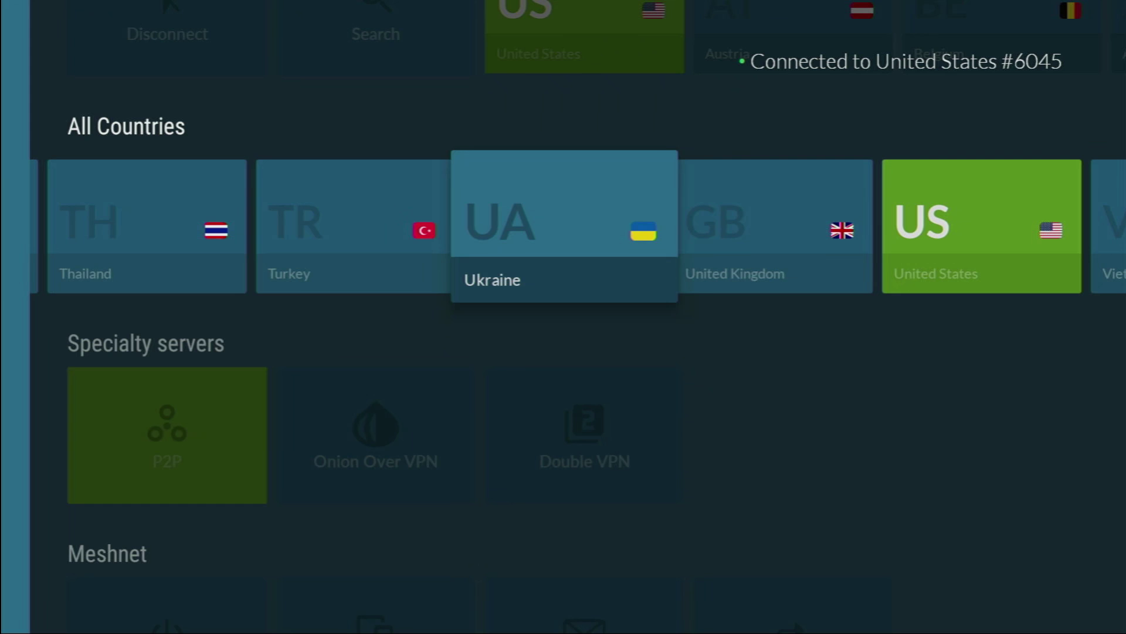
{"action": "key", "text": "Left"}
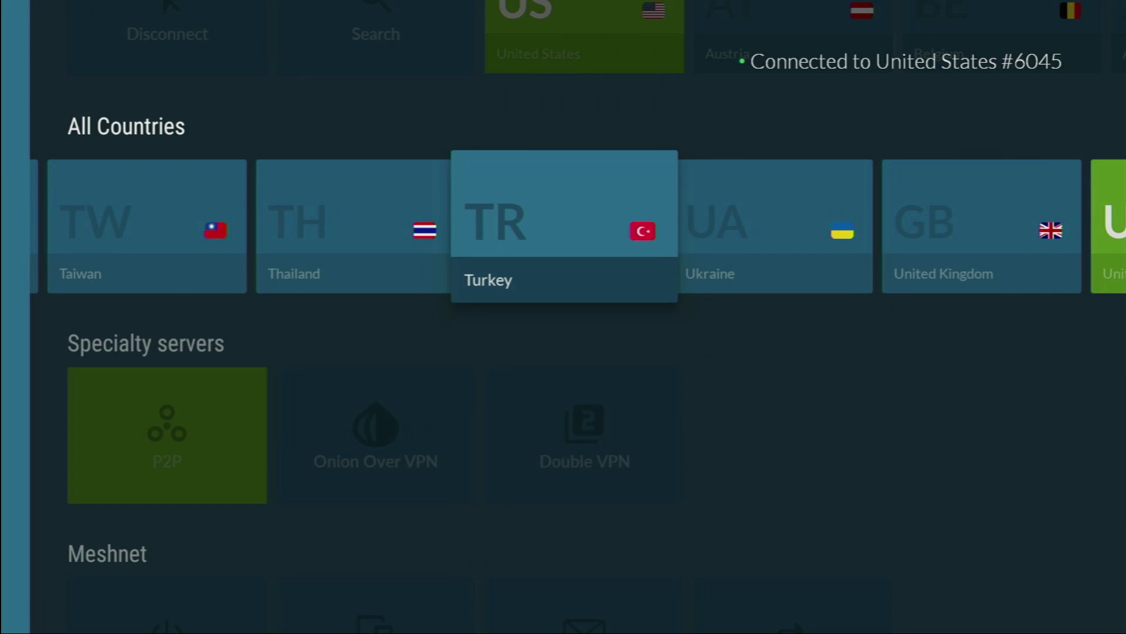
{"action": "key", "text": "Right"}
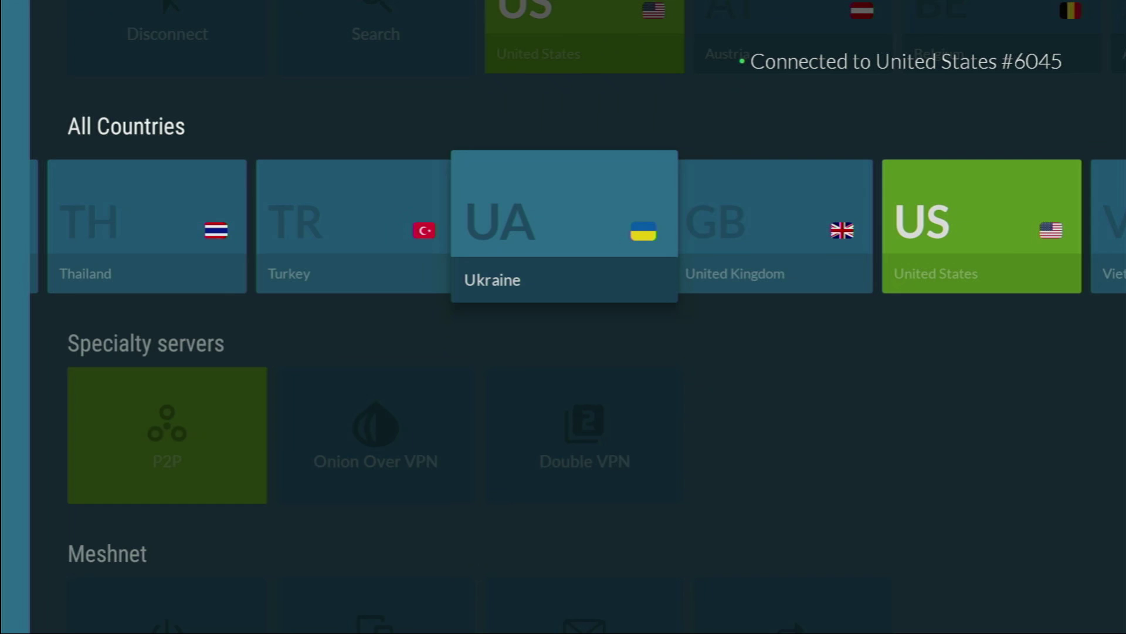
{"action": "key", "text": "Right"}
{"action": "key", "text": "Up"}
{"action": "key", "text": "Right"}
{"action": "key", "text": "Right"}
{"action": "key", "text": "Right"}
{"action": "key", "text": "Right"}
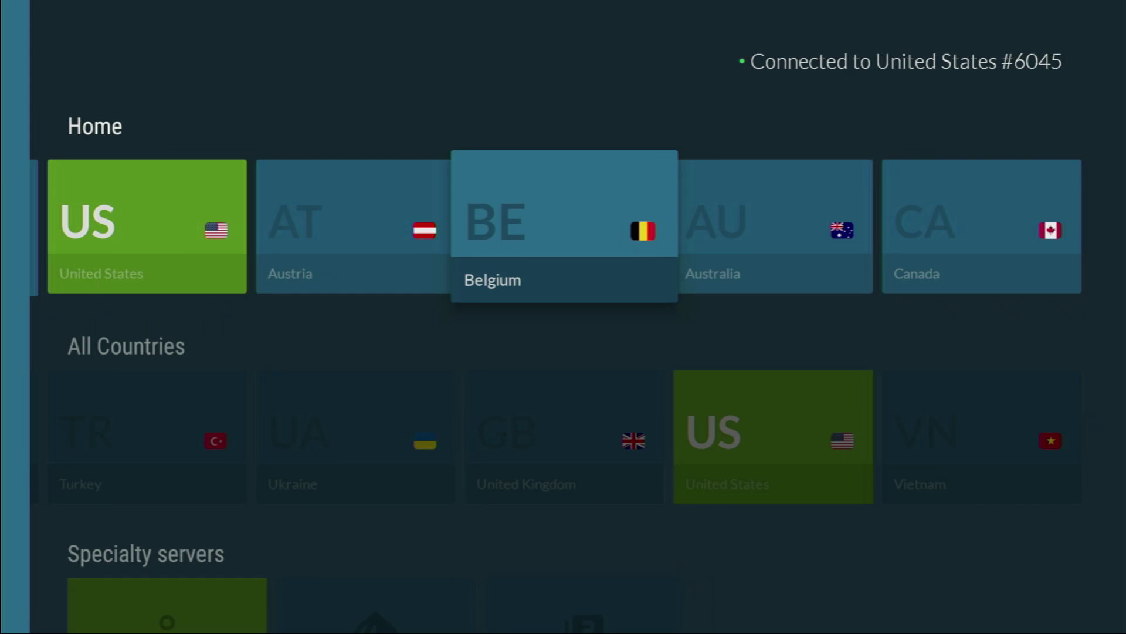
{"action": "key", "text": "Down"}
{"action": "key", "text": "Left"}
{"action": "key", "text": "Left"}
{"action": "key", "text": "Left"}
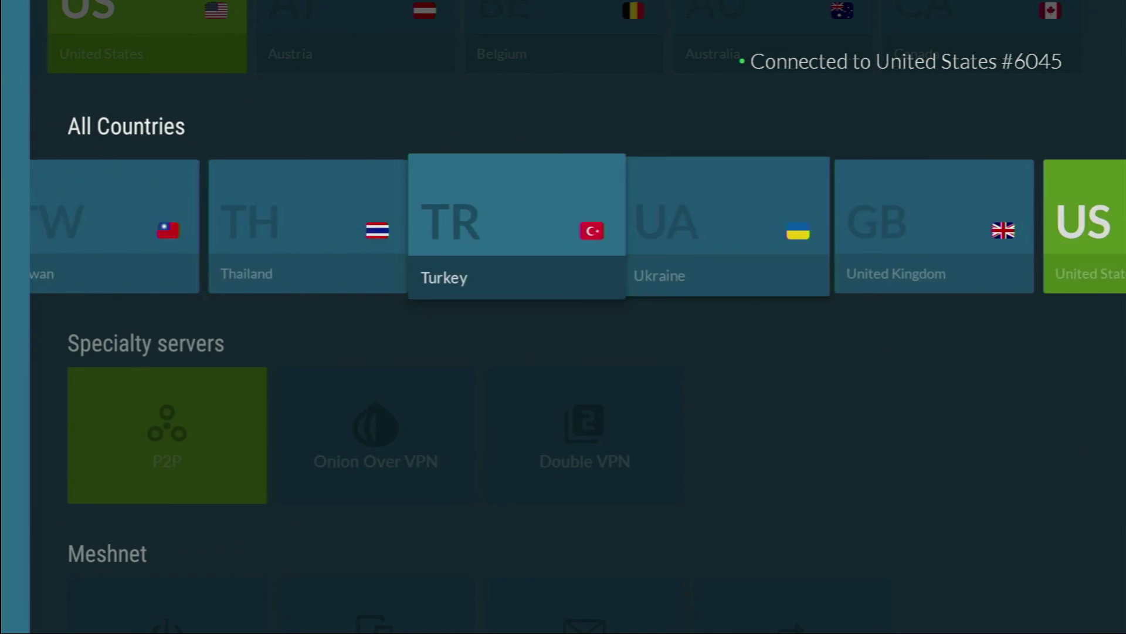
{"action": "key", "text": "Left"}
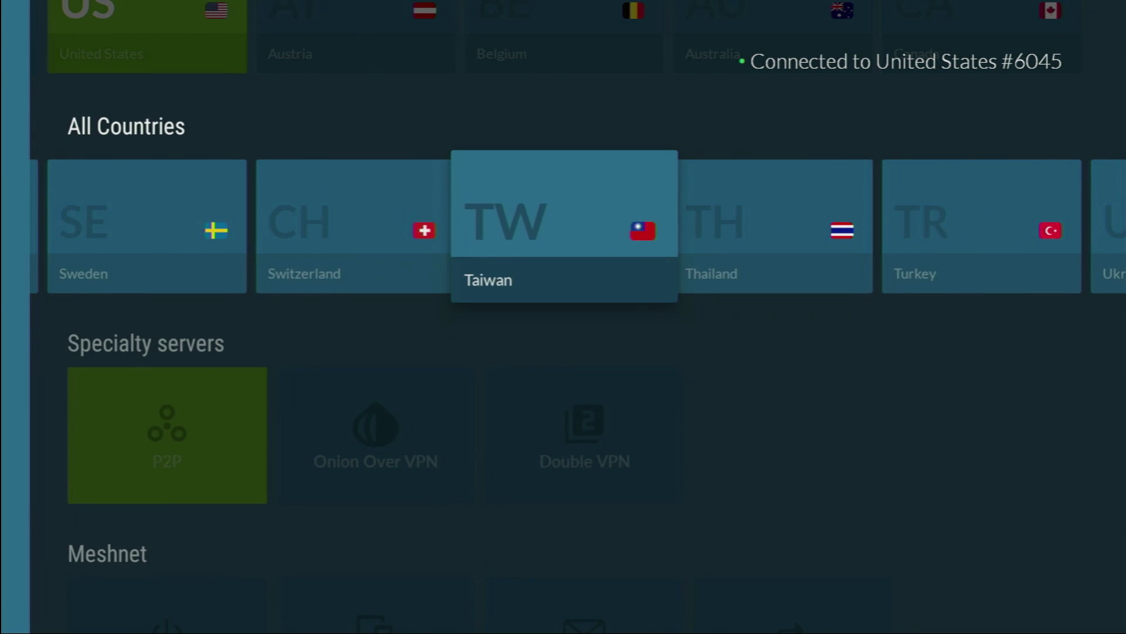
{"action": "key", "text": "Left"}
{"action": "key", "text": "Left"}
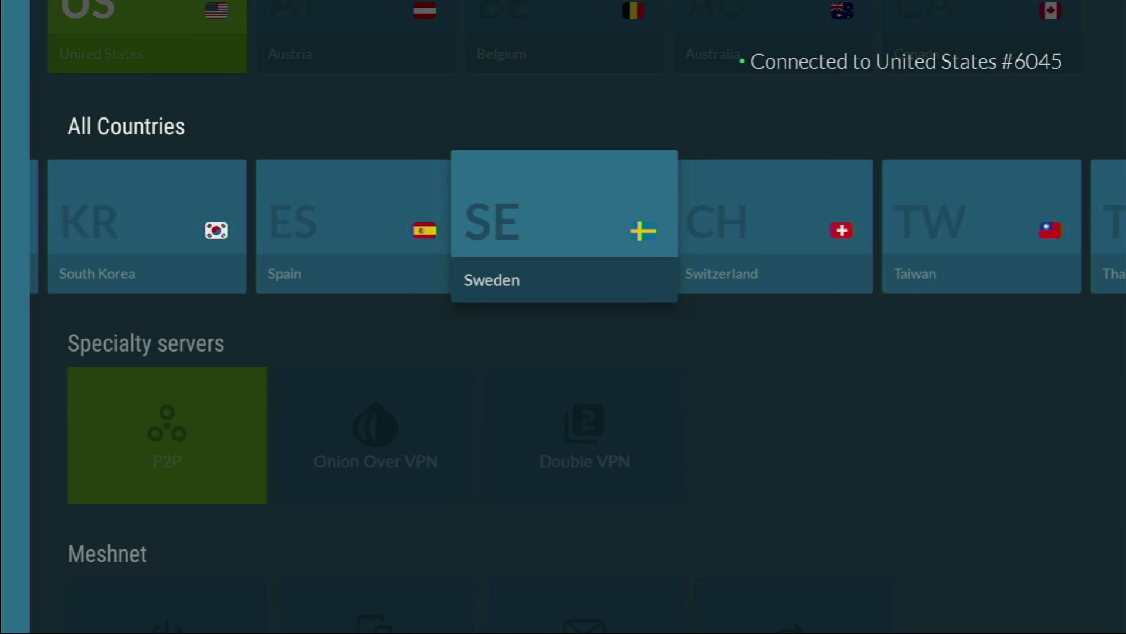
{"action": "key", "text": "Left"}
{"action": "key", "text": "Left"}
{"action": "key", "text": "Left"}
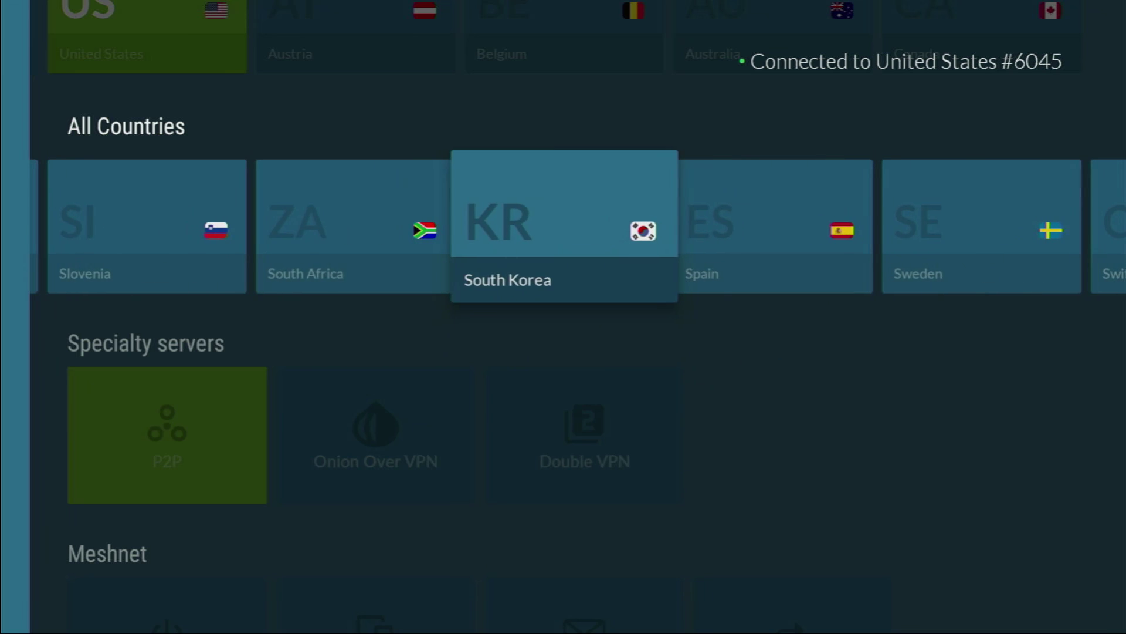
{"action": "key", "text": "Left"}
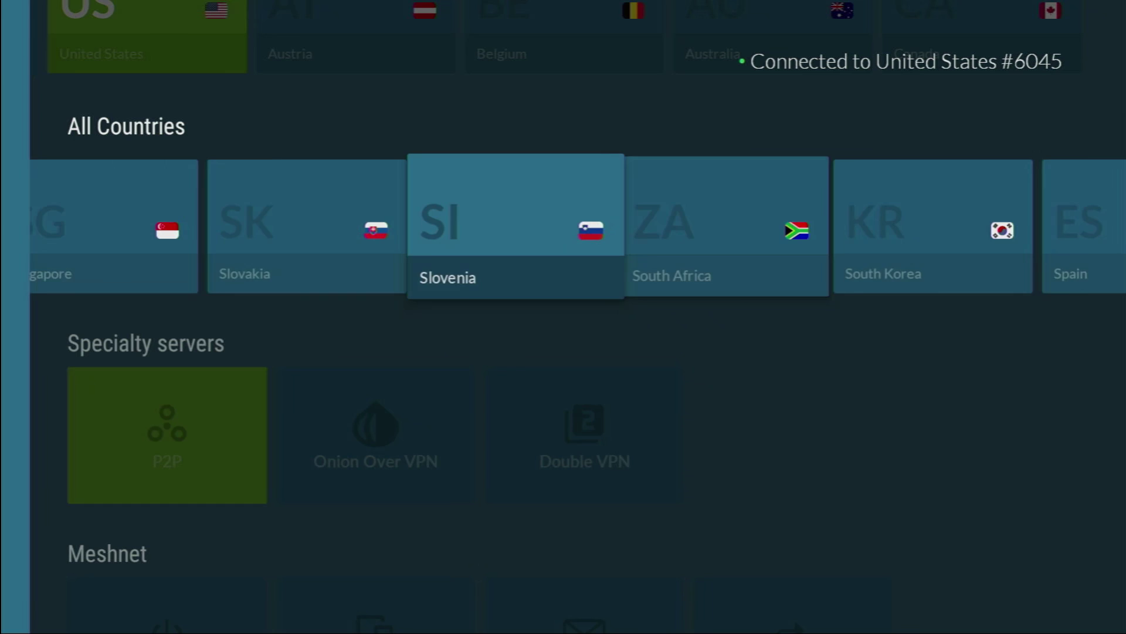
{"action": "key", "text": "Left"}
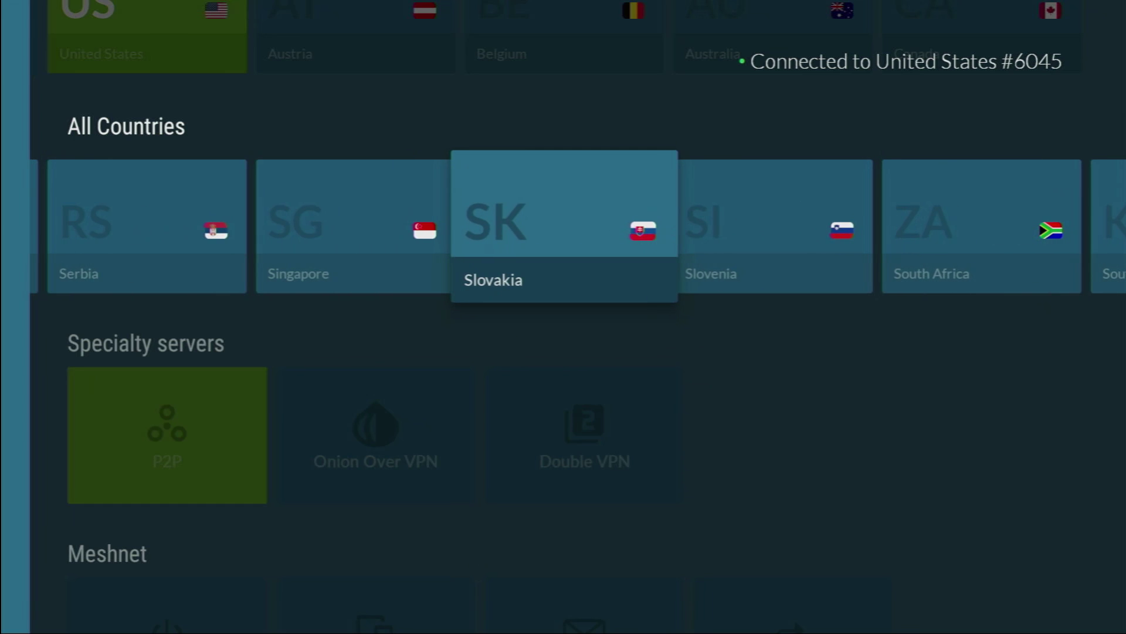
{"action": "key", "text": "Left"}
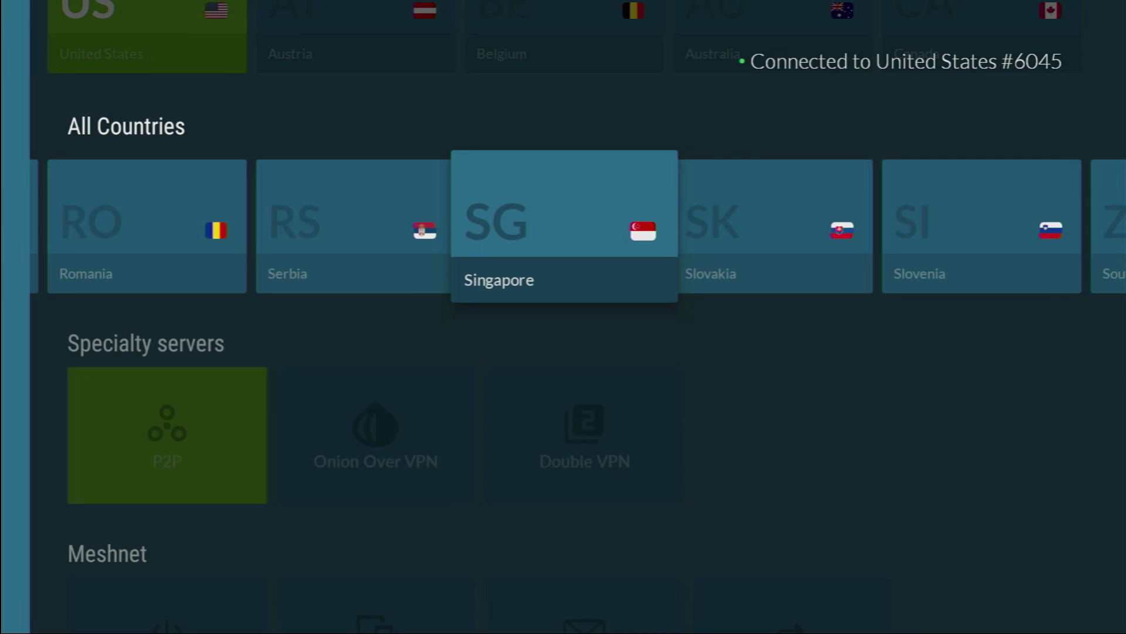
{"action": "key", "text": "Right"}
{"action": "key", "text": "Right"}
{"action": "key", "text": "Right"}
{"action": "key", "text": "Right"}
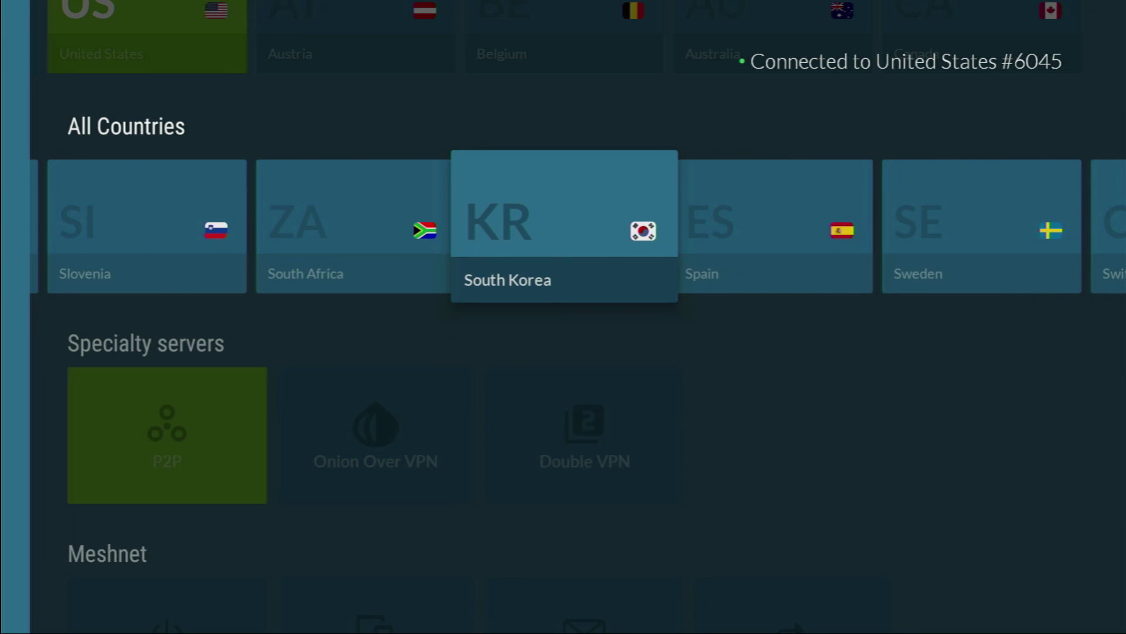
{"action": "key", "text": "Right"}
{"action": "key", "text": "Right"}
{"action": "key", "text": "Right"}
{"action": "key", "text": "Right"}
{"action": "key", "text": "Right"}
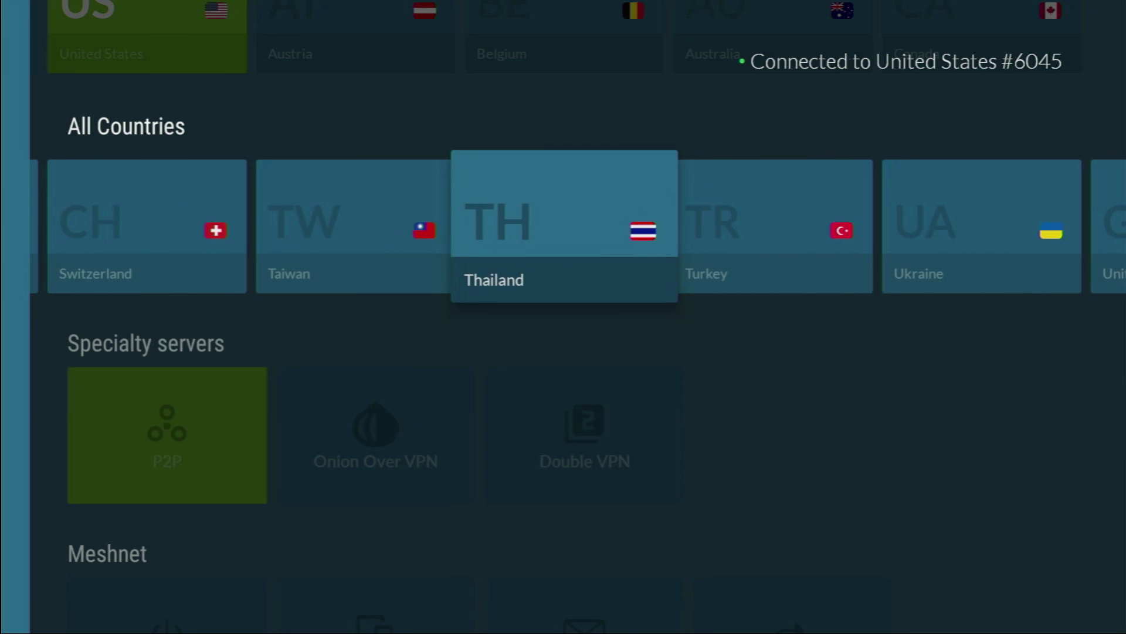
{"action": "key", "text": "Right"}
{"action": "key", "text": "Right"}
{"action": "key", "text": "Right"}
{"action": "key", "text": "Right"}
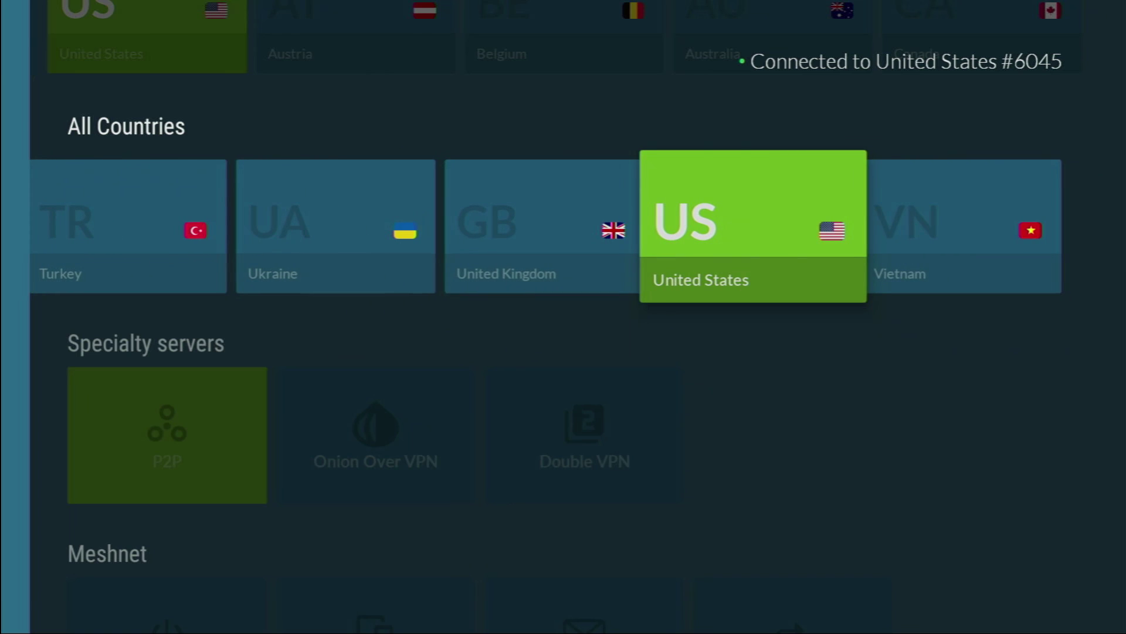
- Switch to the Downloader app and load kodi.tv from its Home URL field
{"action": "key", "text": "Home"}
{"action": "key", "text": "Return"}
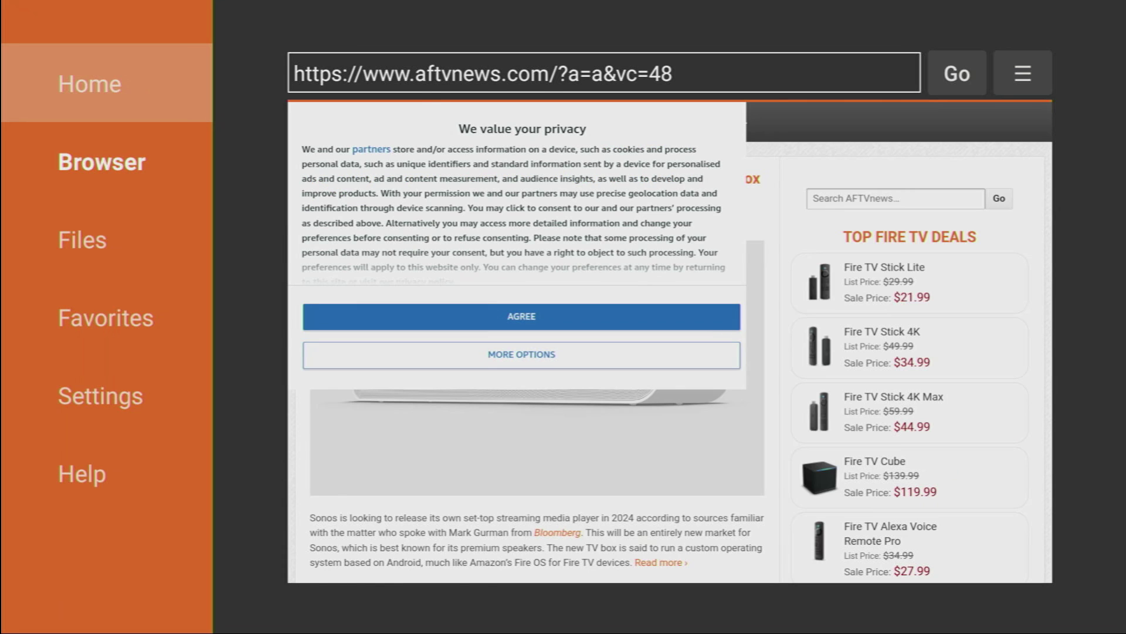
{"action": "key", "text": "Return"}
{"action": "key", "text": "Up"}
{"action": "key", "text": "Up"}
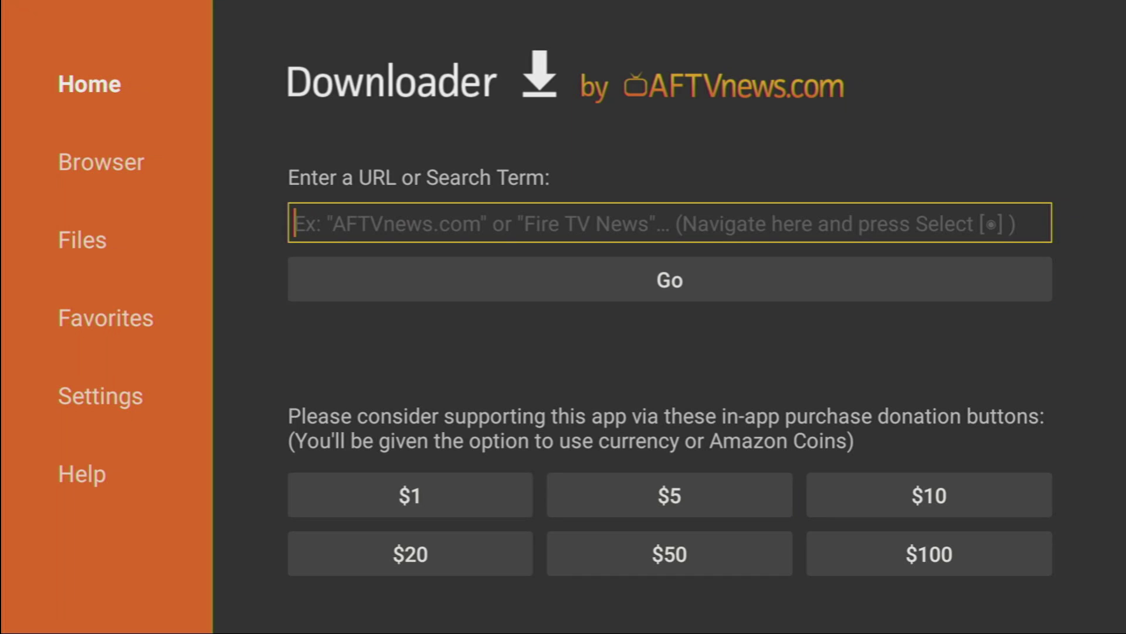
{"action": "key", "text": "Return"}
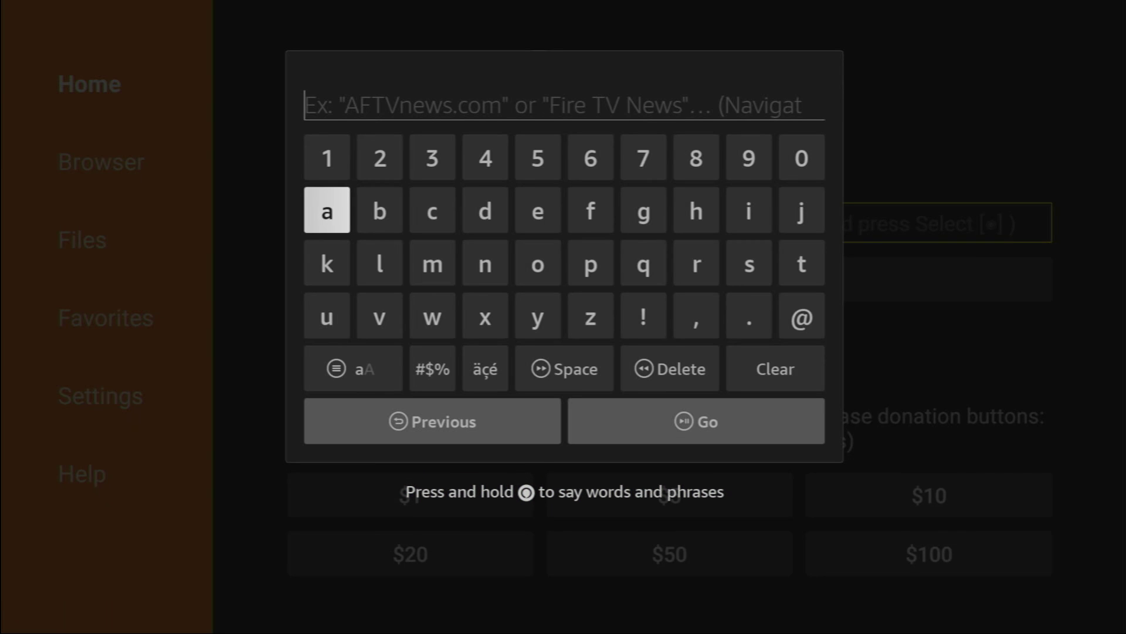
{"action": "type", "text": "kodi.tv"}
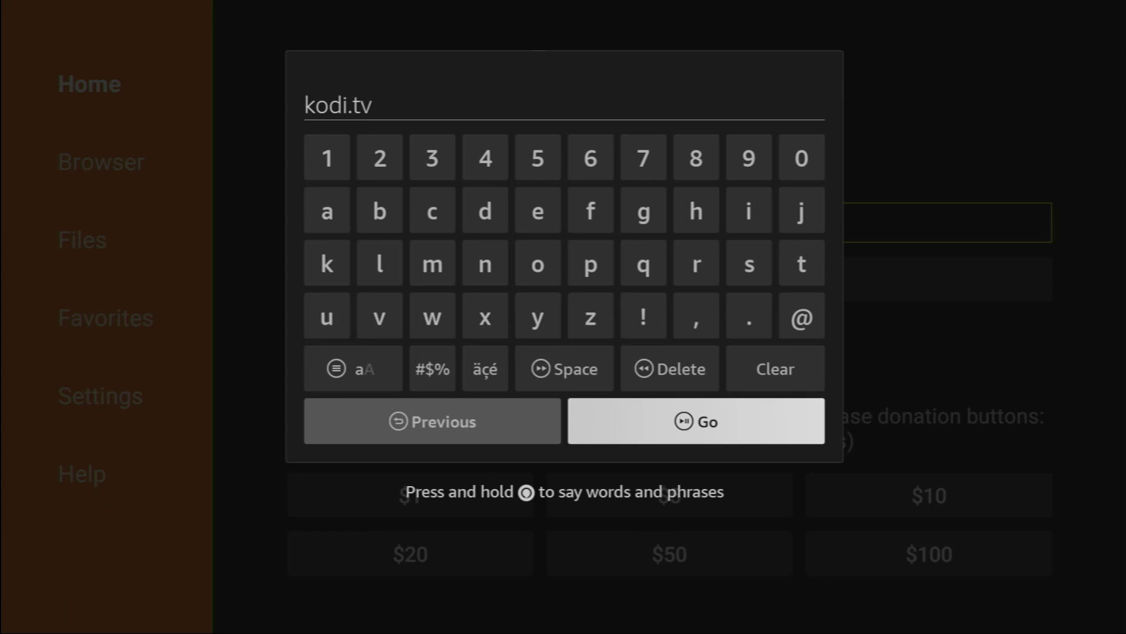
{"action": "key", "text": "Return"}
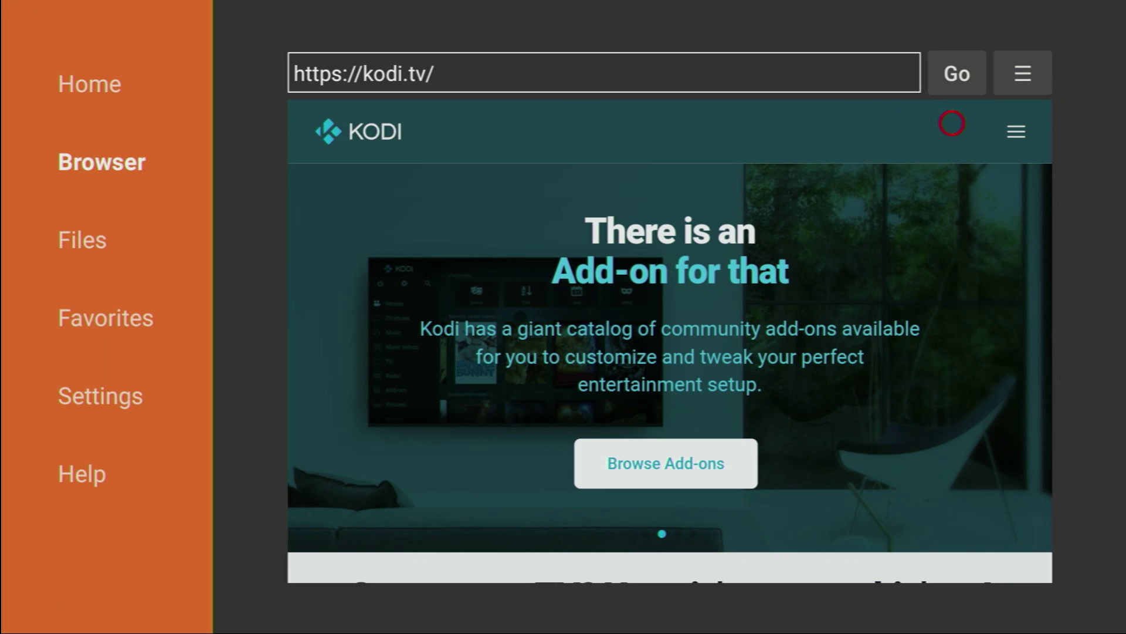
- Go to the Kodi site's Download page and select Android as the platform
{"action": "left_click", "coordinate": [1016, 126]}
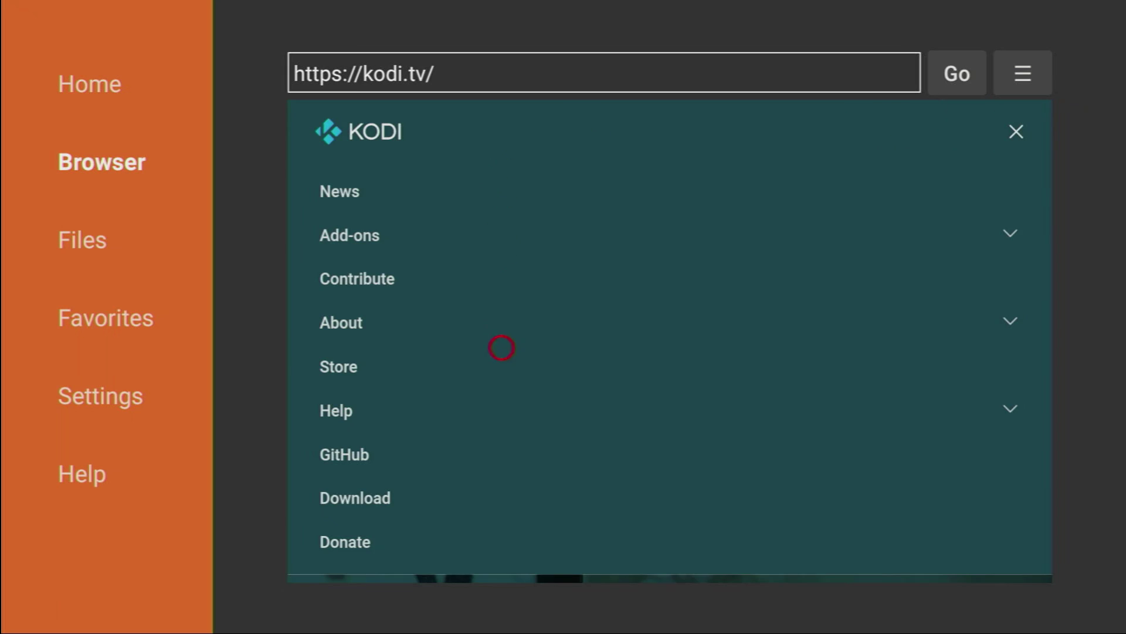
{"action": "left_click", "coordinate": [405, 496]}
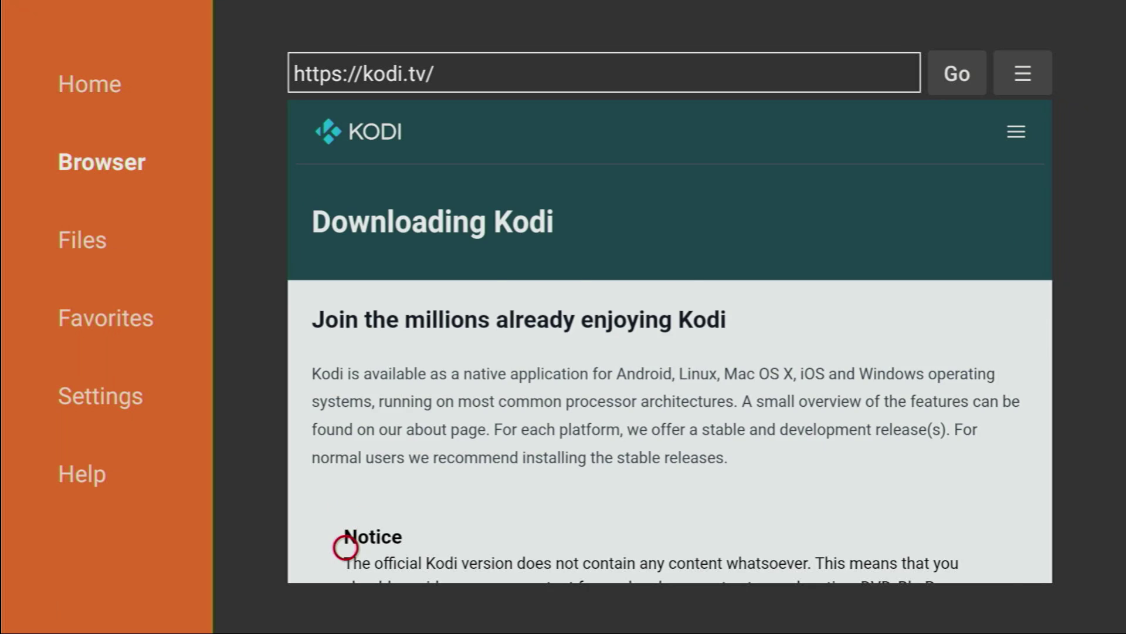
{"action": "scroll", "coordinate": [346, 551], "scroll_direction": "down", "scroll_amount": 15}
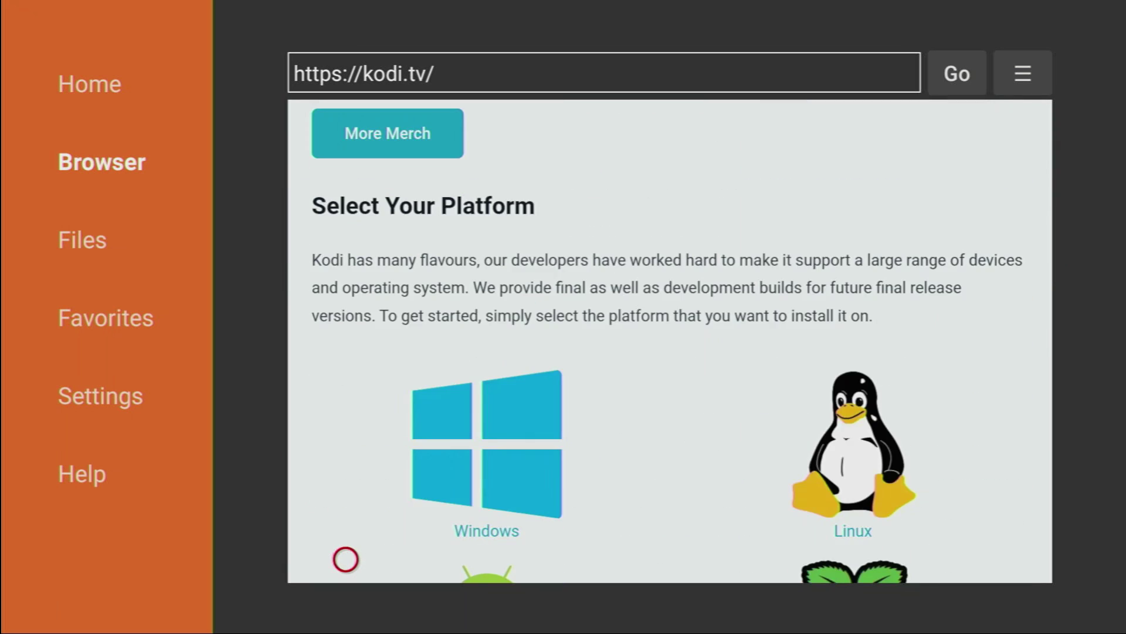
{"action": "scroll", "coordinate": [346, 559], "scroll_direction": "down", "scroll_amount": 3}
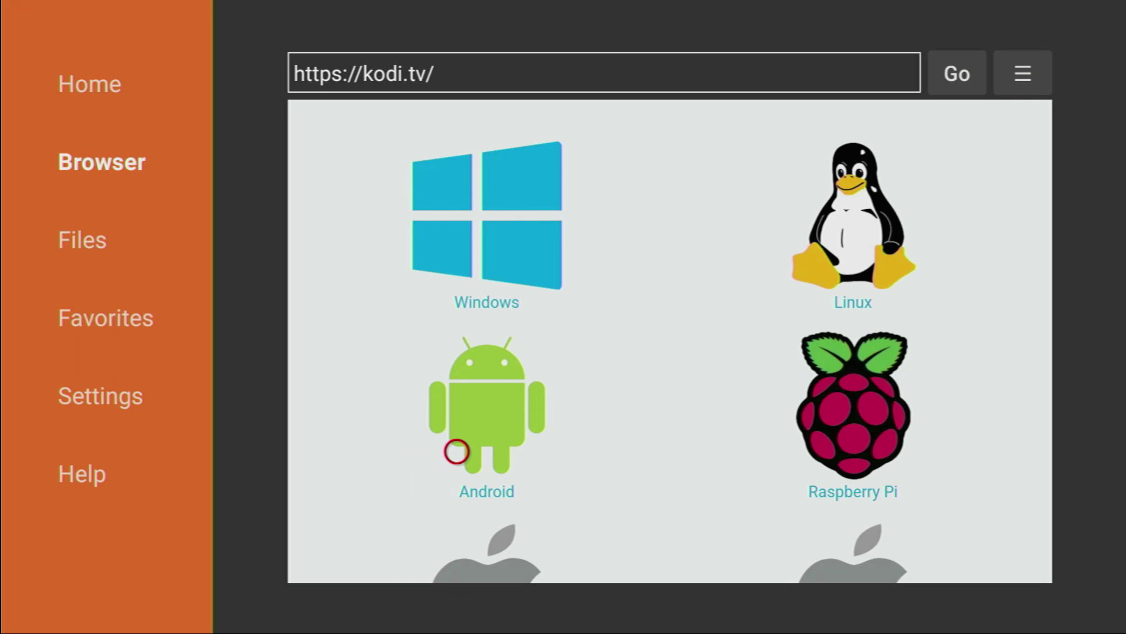
{"action": "left_click", "coordinate": [457, 453]}
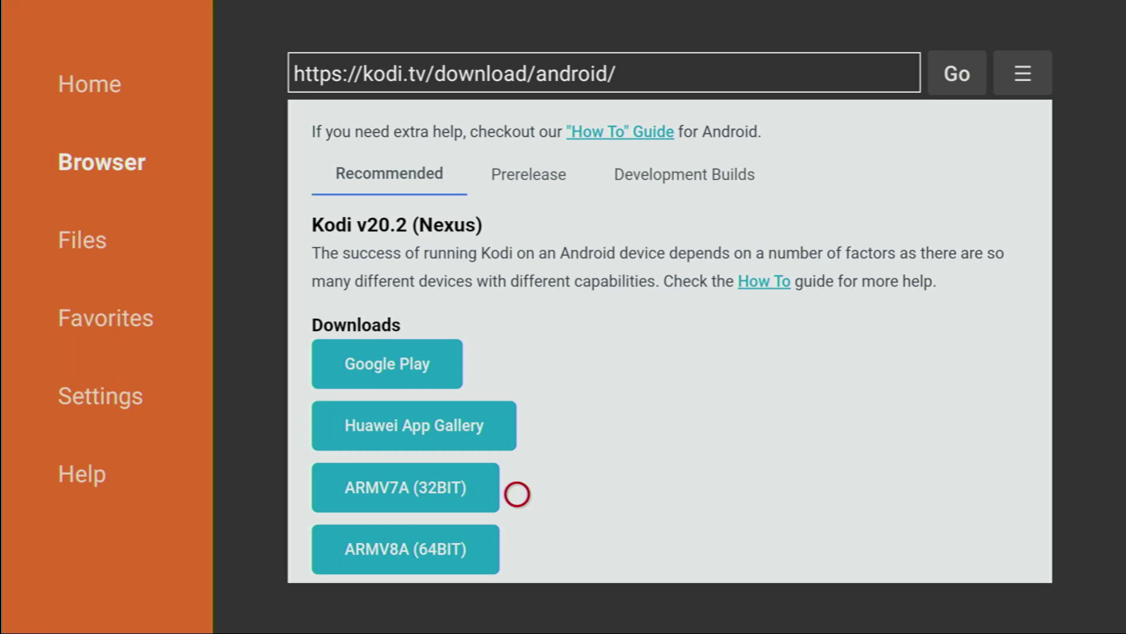
- Download and install the recommended ARMV7A (32BIT) build of Kodi v20.2, closing the installer without opening the app
{"action": "left_click", "coordinate": [390, 504]}
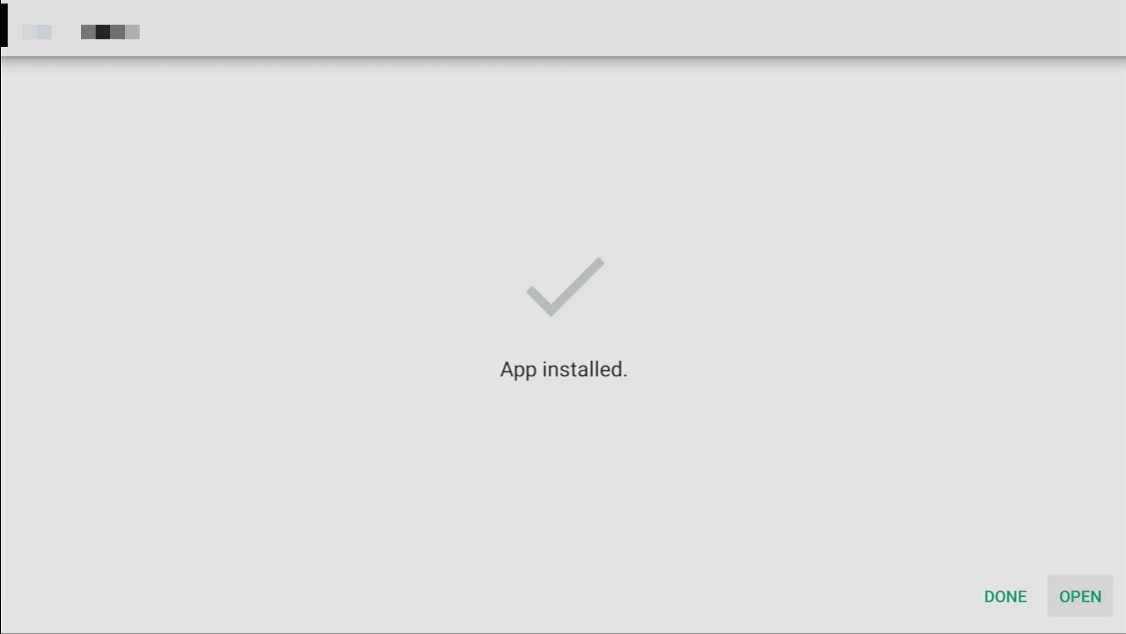
{"action": "key", "text": "Left"}
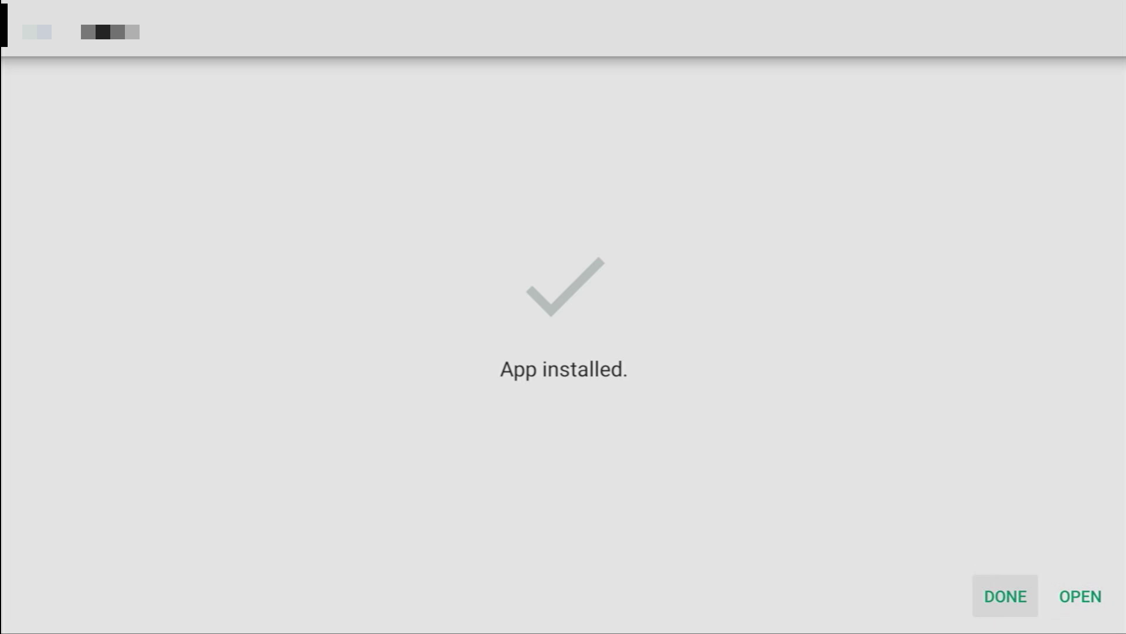
{"action": "key", "text": "Return"}
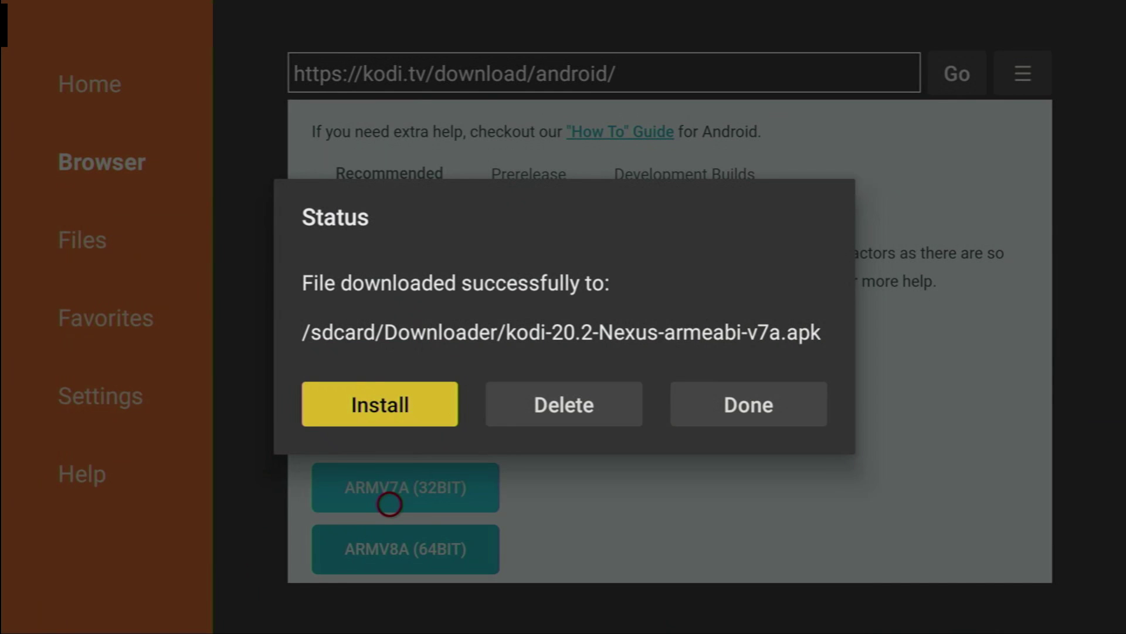
- Delete the downloaded installer file kodi-20.2-Nexus-armeabi-v7a.apk
{"action": "key", "text": "Right"}
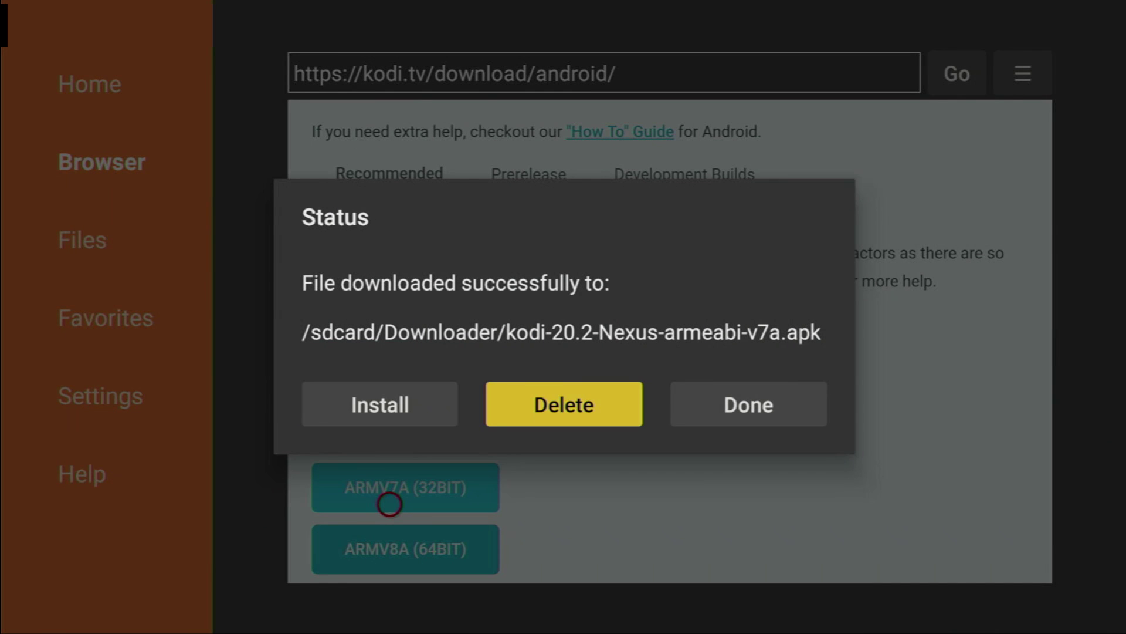
{"action": "key", "text": "Return"}
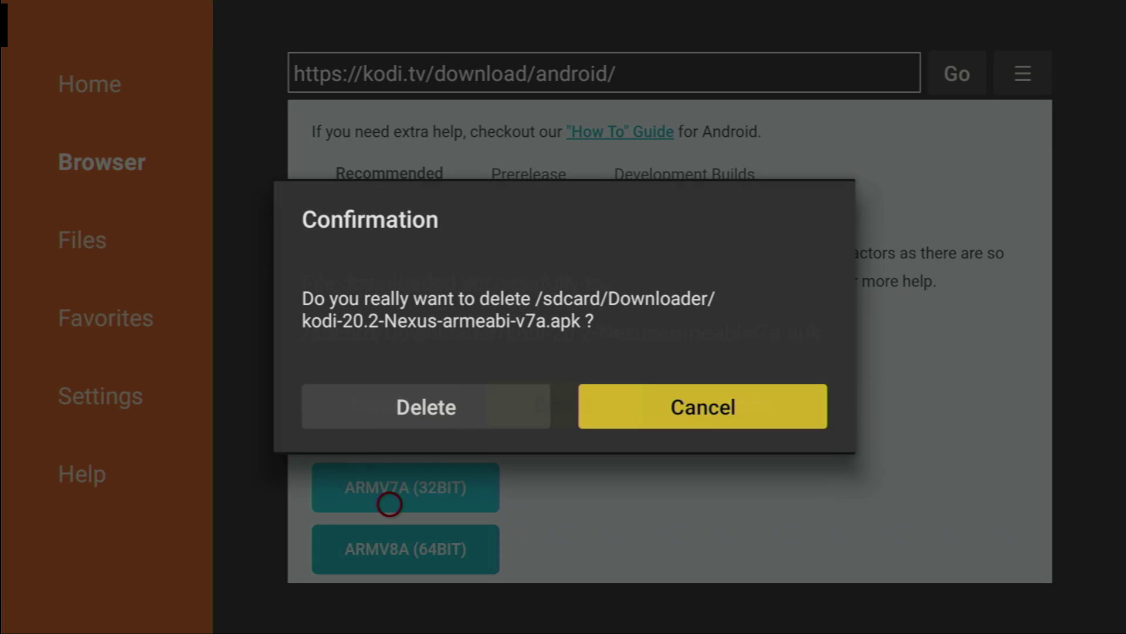
{"action": "key", "text": "Left"}
{"action": "key", "text": "Return"}
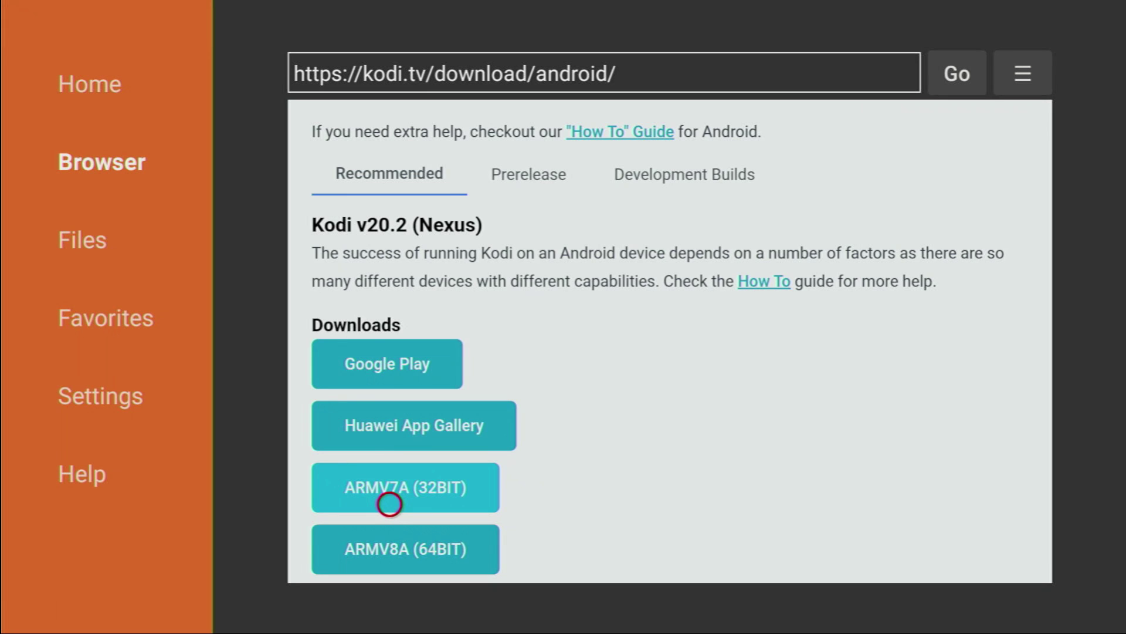
- Return to the Fire TV home screen and open Your Apps & Channels
{"action": "key", "text": "Home"}
{"action": "key", "text": "Right"}
{"action": "key", "text": "Right"}
{"action": "key", "text": "Right"}
{"action": "key", "text": "Right"}
{"action": "key", "text": "Right"}
{"action": "key", "text": "Right"}
{"action": "key", "text": "Right"}
{"action": "key", "text": "Right"}
{"action": "key", "text": "Right"}
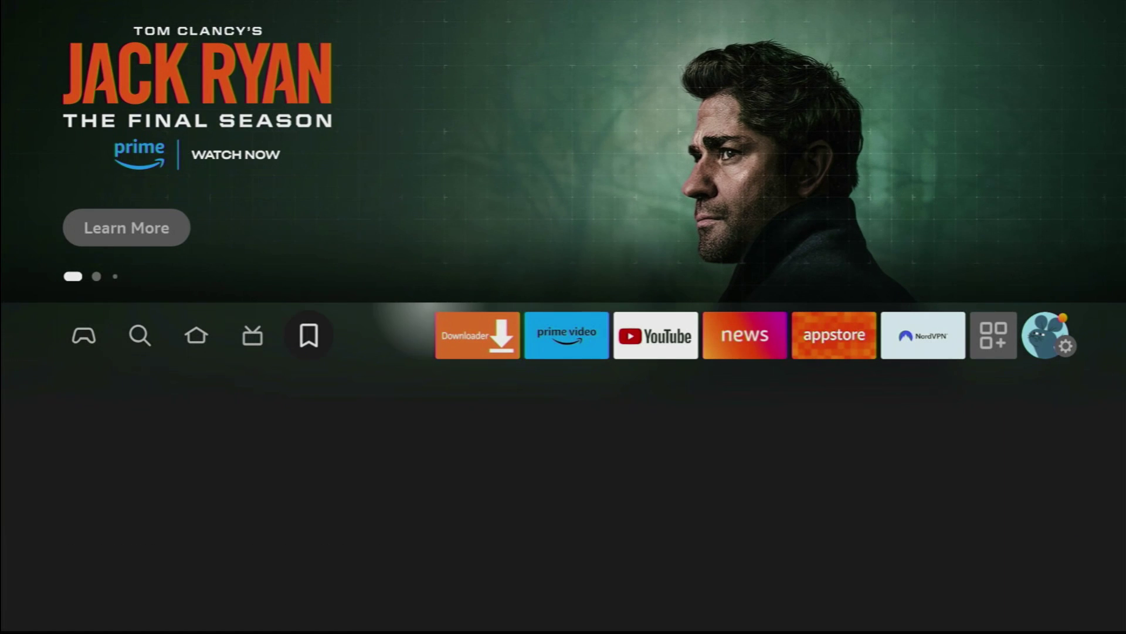
{"action": "key", "text": "Return"}
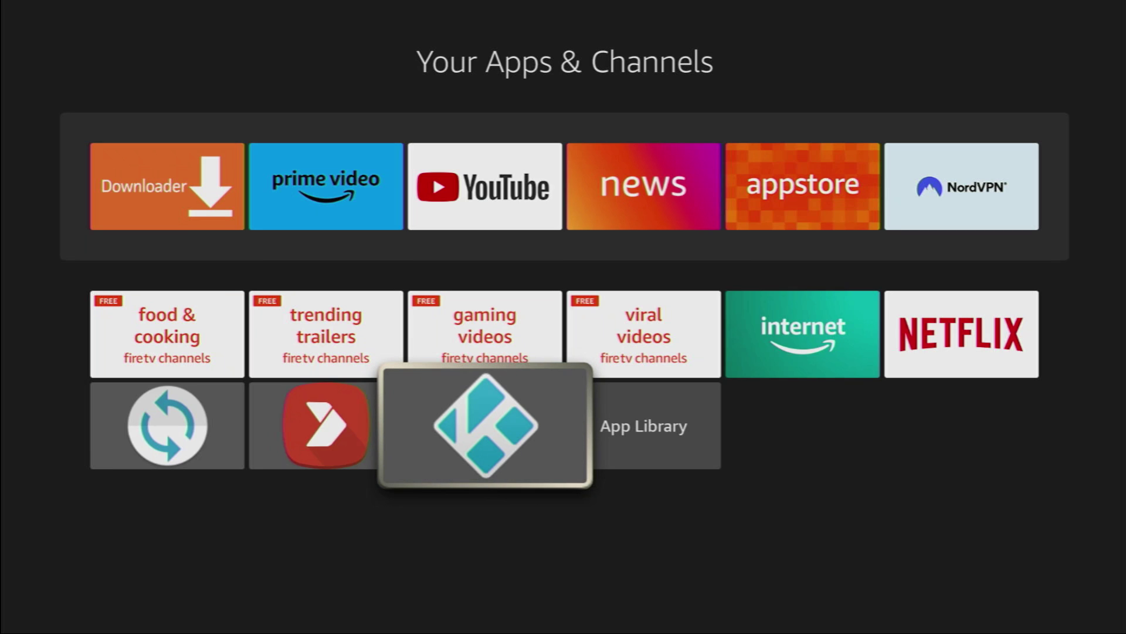
- Move the Kodi app to the front of Your Apps & Channels
{"action": "key", "text": "Menu"}
{"action": "key", "text": "Down"}
{"action": "key", "text": "Return"}
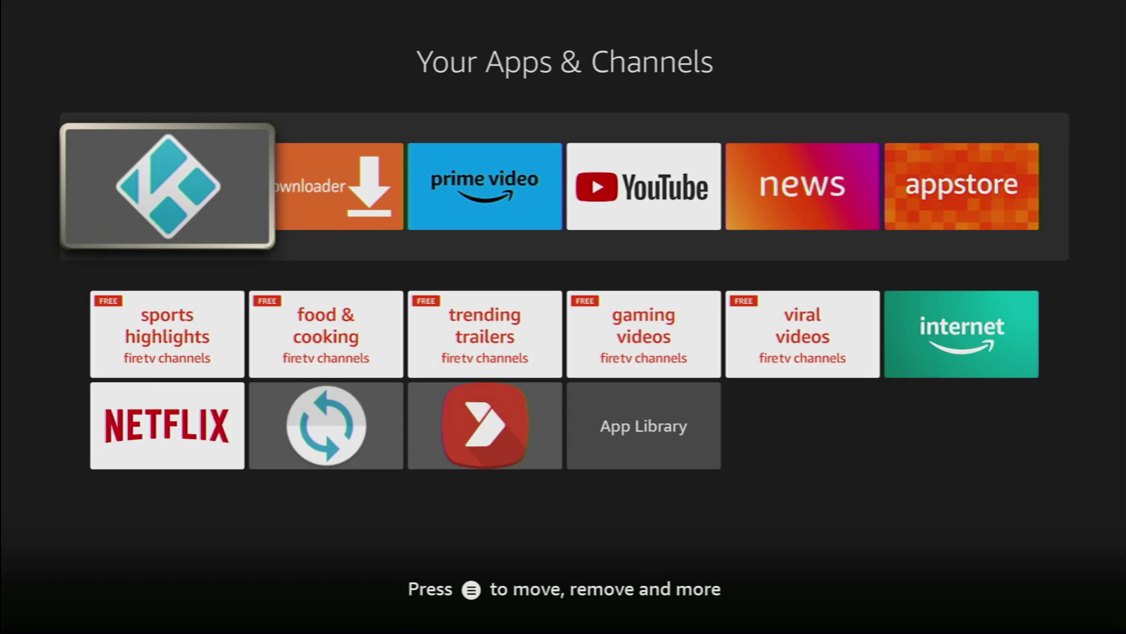
{"action": "key", "text": "Right"}
{"action": "key", "text": "Left"}
{"action": "key", "text": "Right"}
{"action": "key", "text": "Left"}
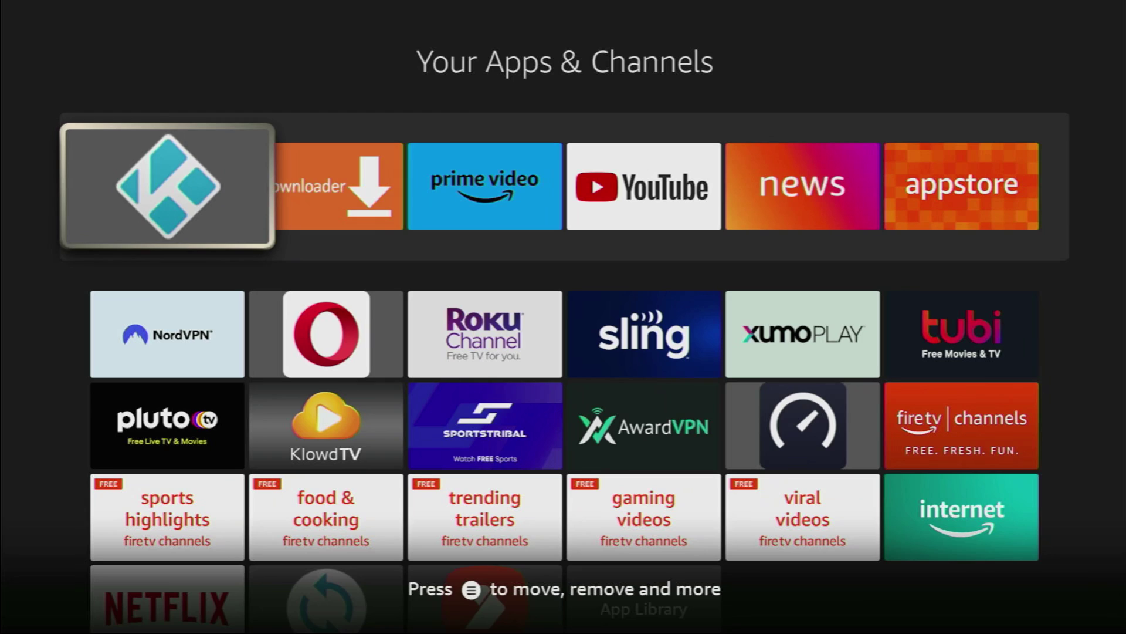
{"action": "key", "text": "Down"}
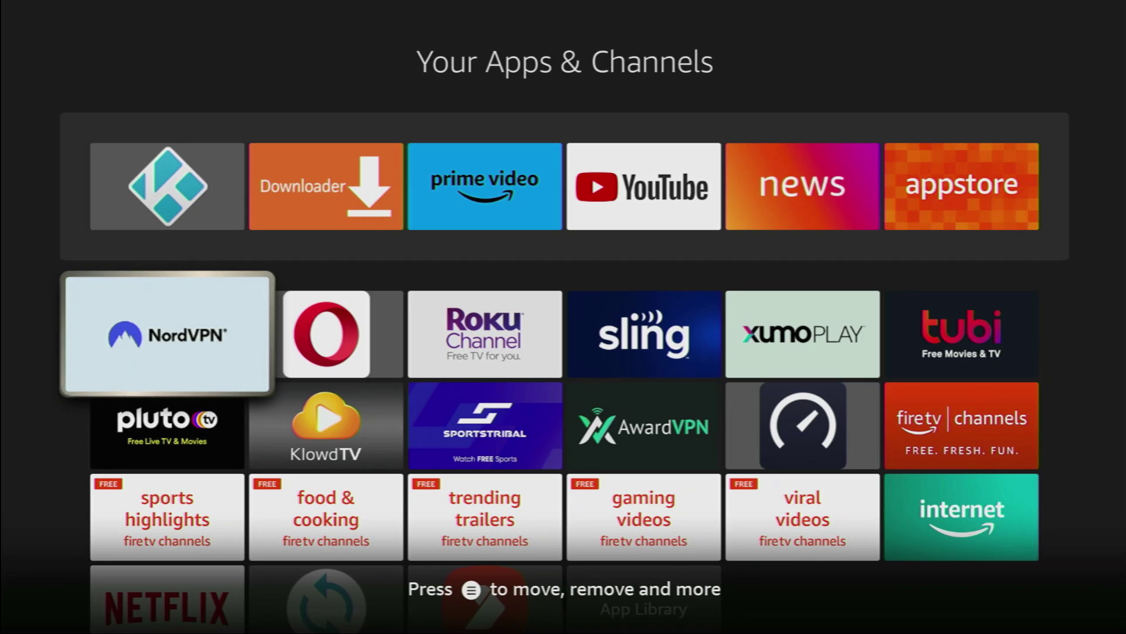
{"action": "key", "text": "Up"}
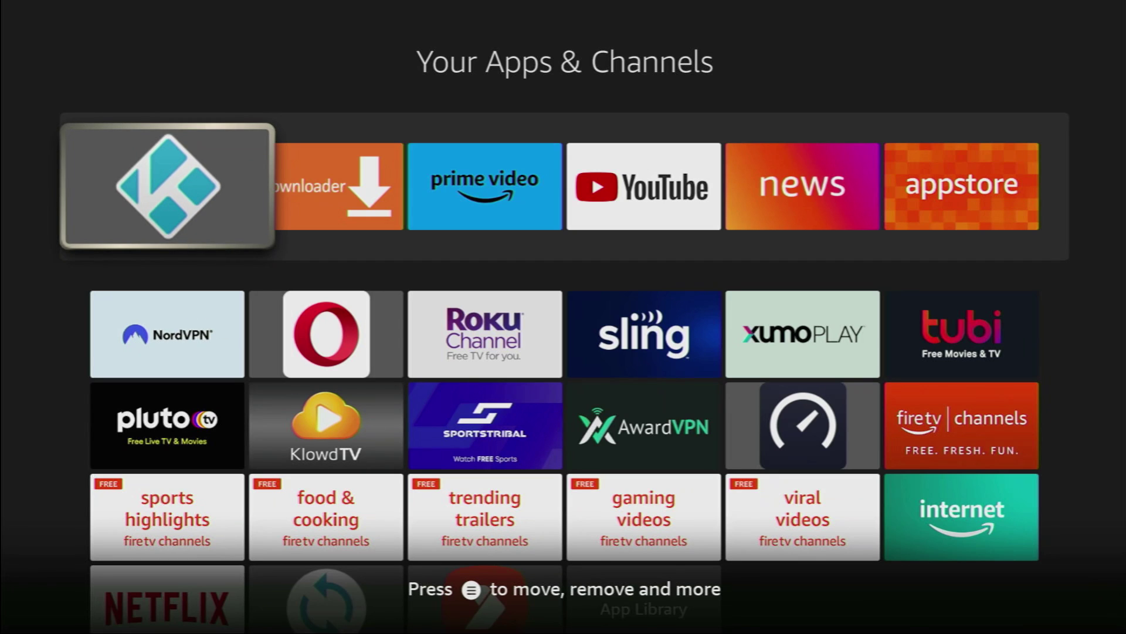